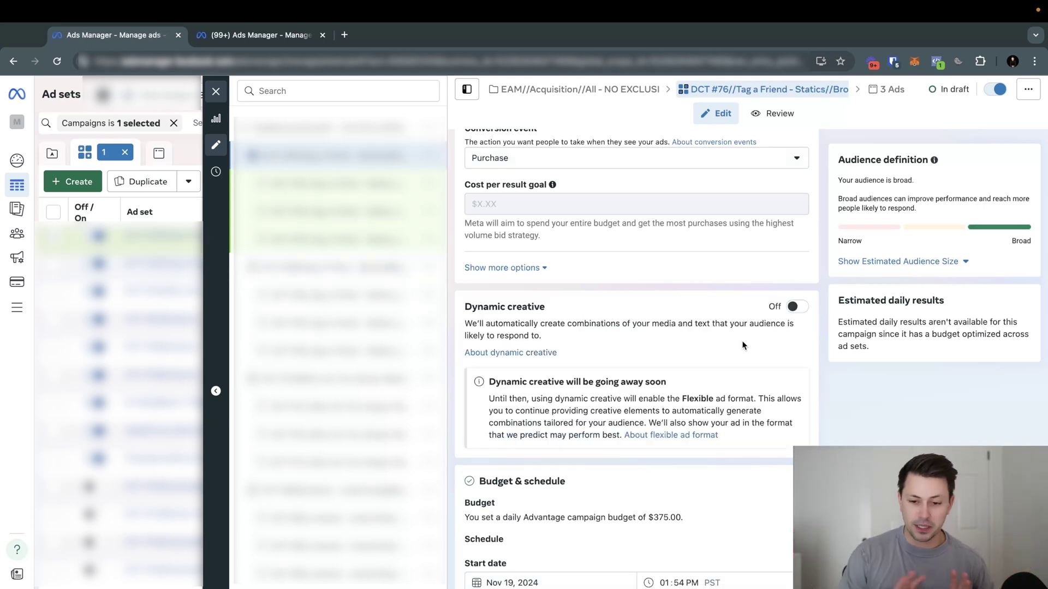
Scroll the Evolve campaign's Ad sets list to show all six ad sets, including the draft.
scroll(795, 338, down, 1)
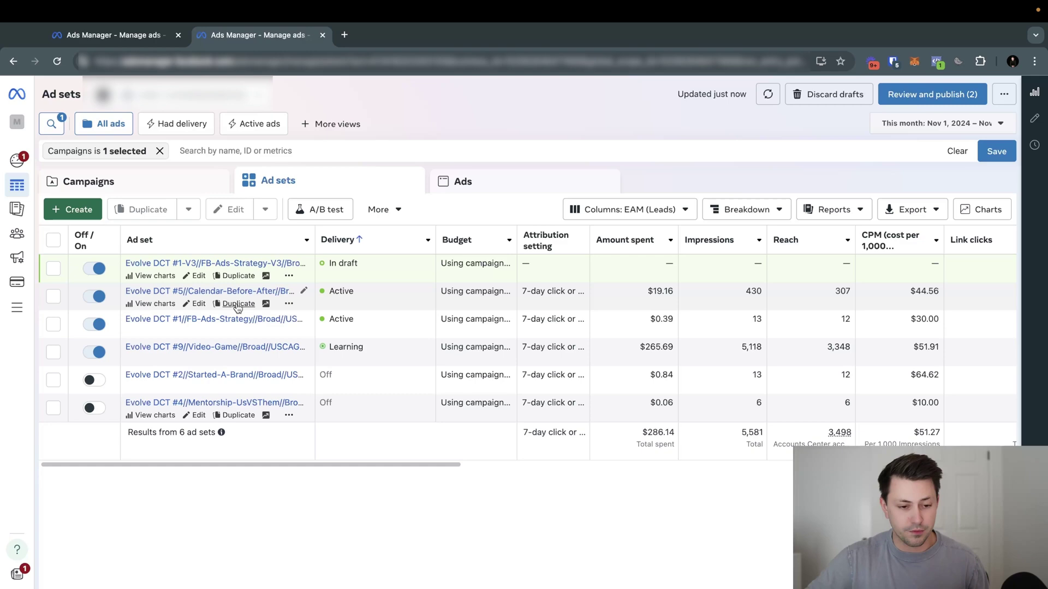
Duplicate the Evolve DCT #5 Calendar-Before-After ad set and set Winning Variable # to 1 (TXT_1).
click(238, 304)
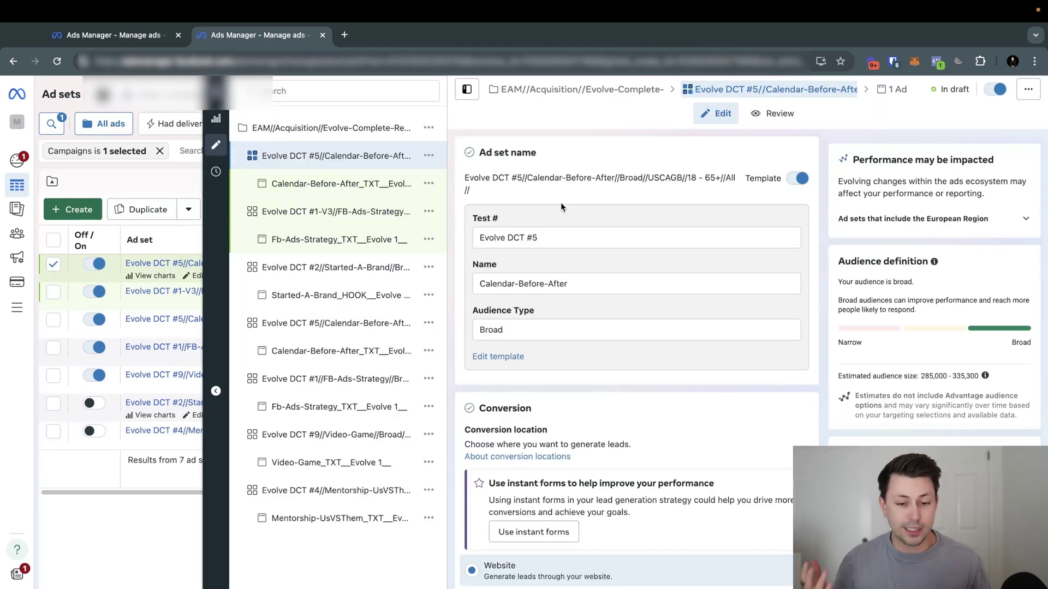
scroll(561, 202, down, 15)
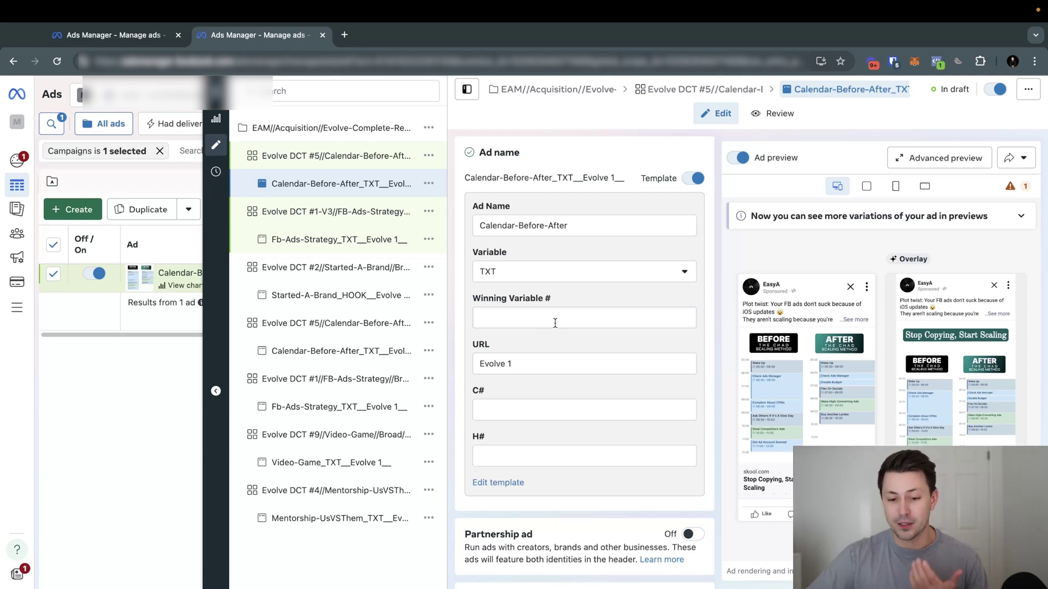
drag(476, 228, 617, 231)
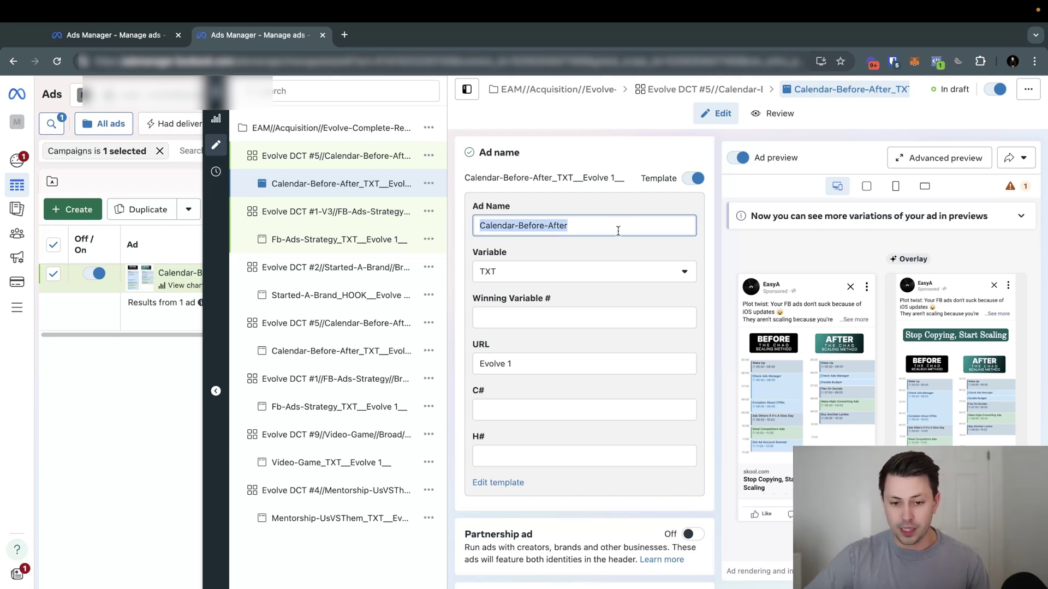
click(534, 317)
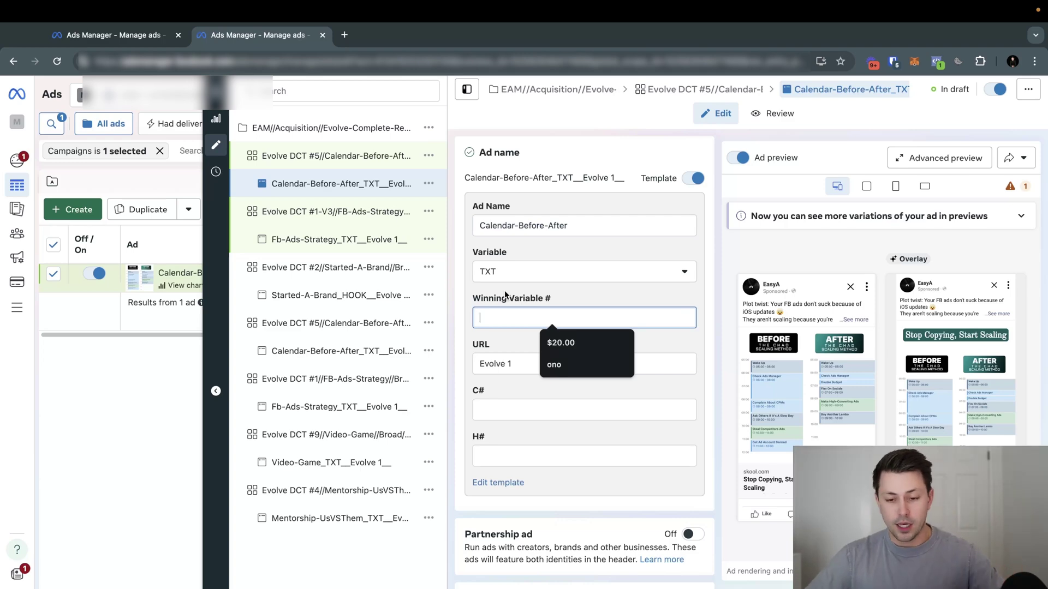
text(1)
scroll(505, 290, down, 1)
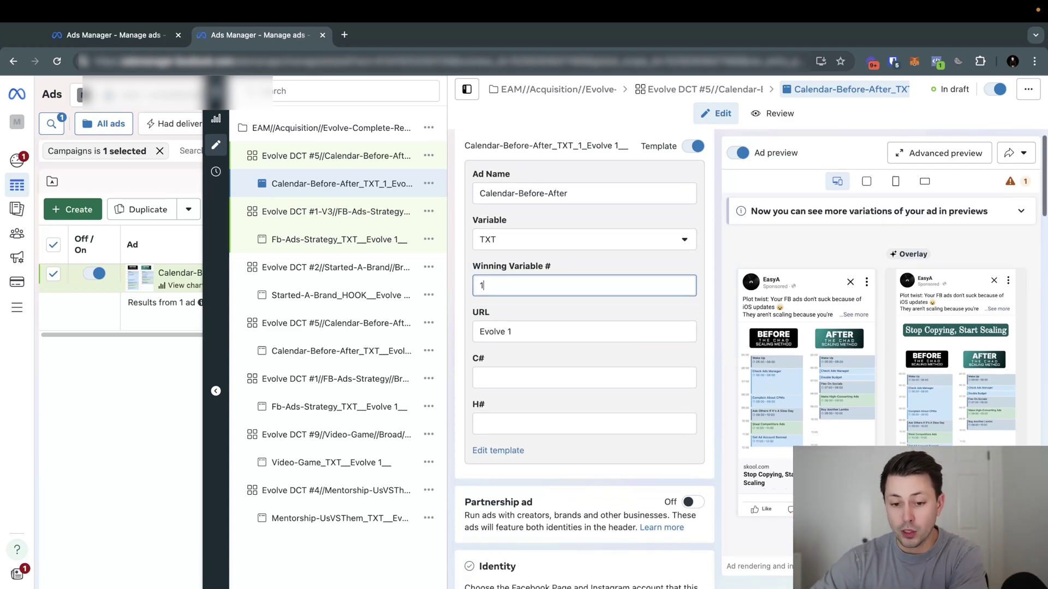
scroll(510, 309, down, 12)
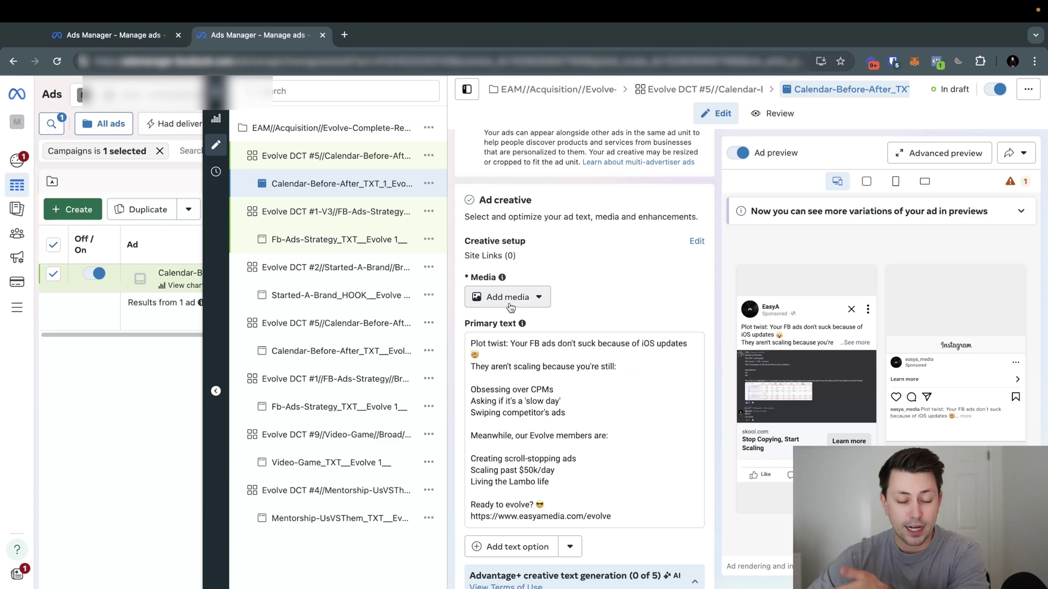
Start adding an image to the creative and advance to the text step.
click(511, 306)
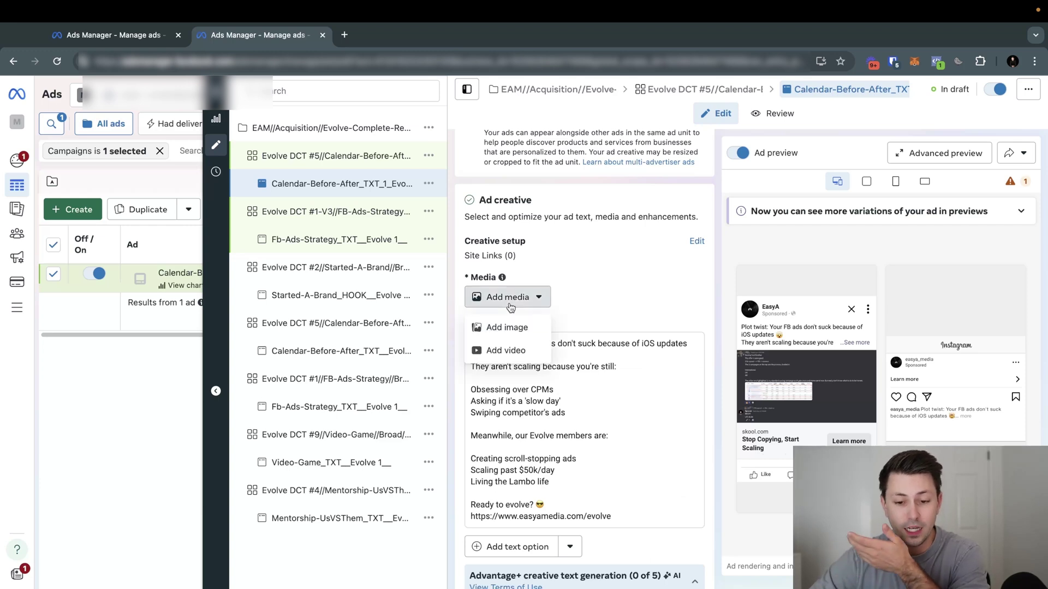
click(499, 327)
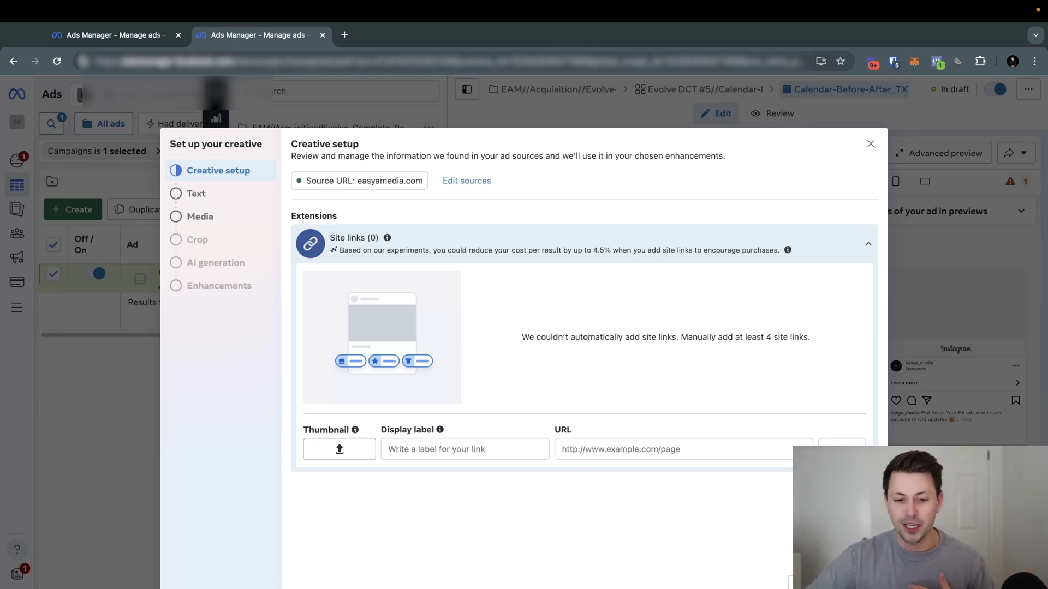
click(829, 580)
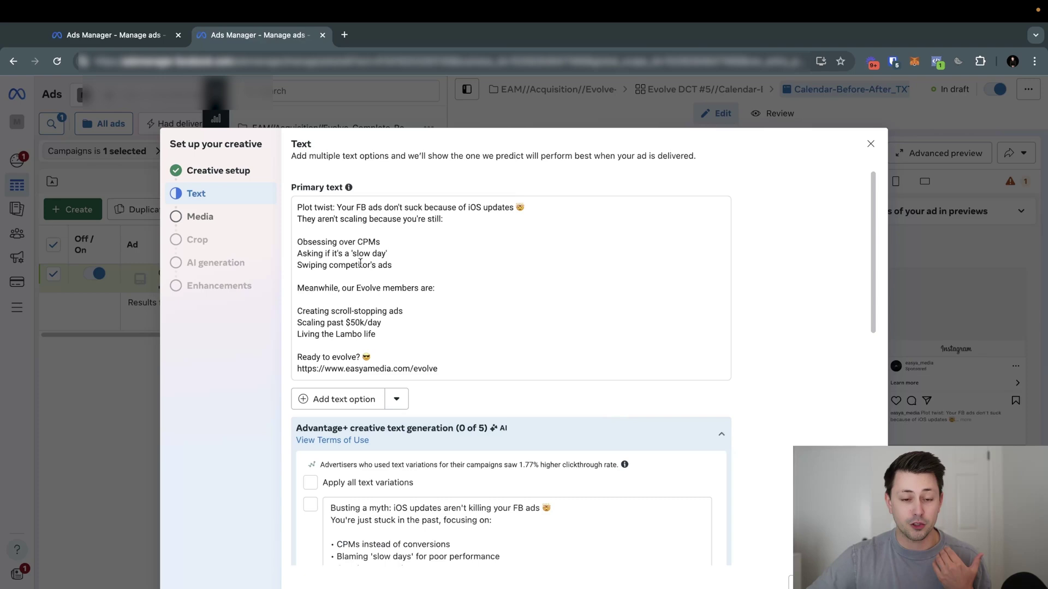
scroll(373, 427, down, 6)
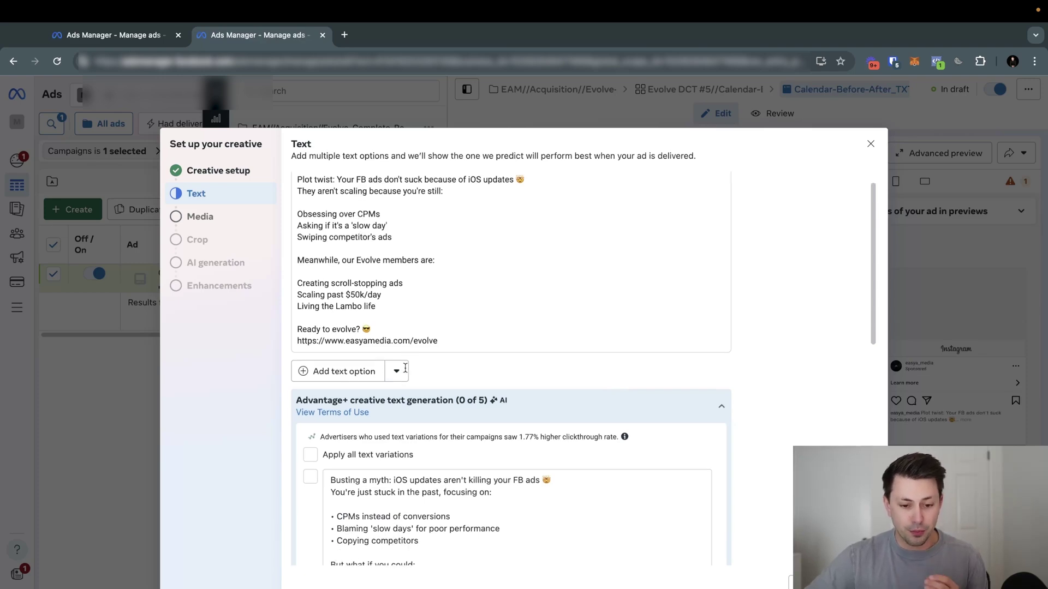
scroll(372, 427, up, 6)
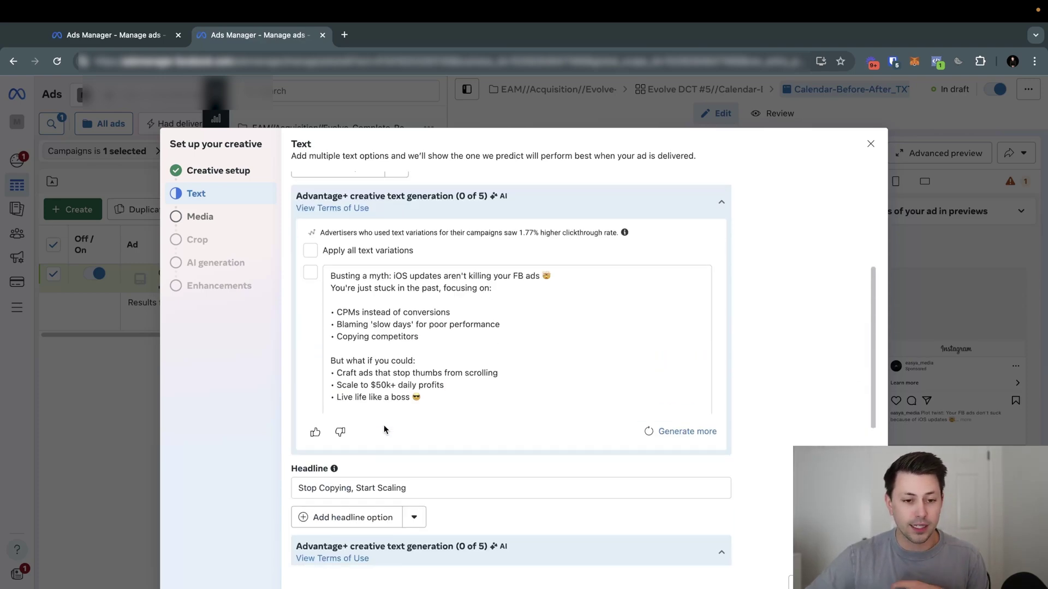
Add a second primary text (Copy 2) and a second headline 'Headline 2'.
click(382, 398)
click(406, 367)
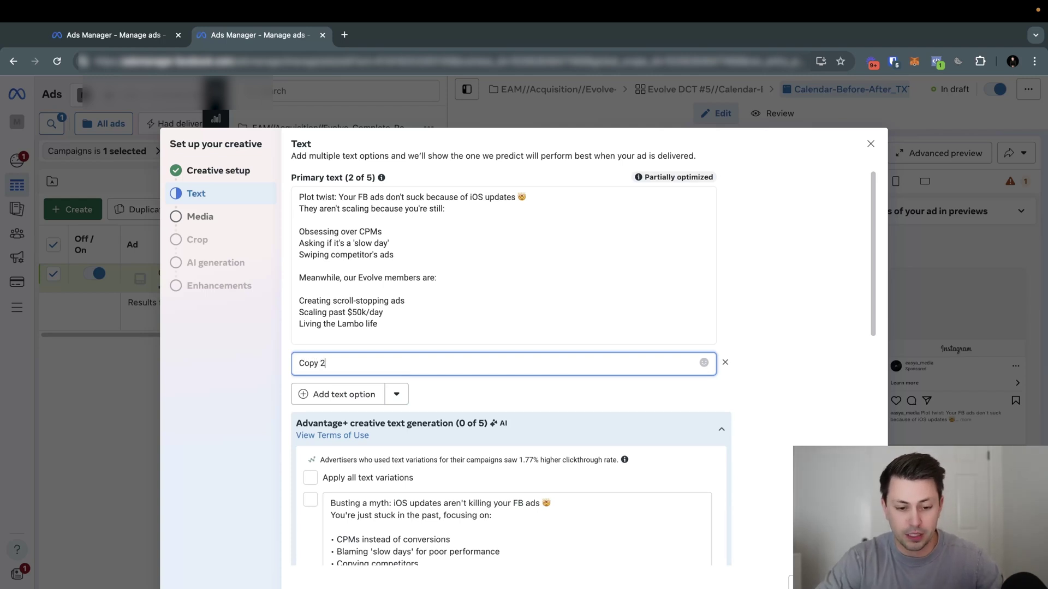
scroll(380, 326, down, 8)
scroll(377, 301, up, 2)
click(371, 276)
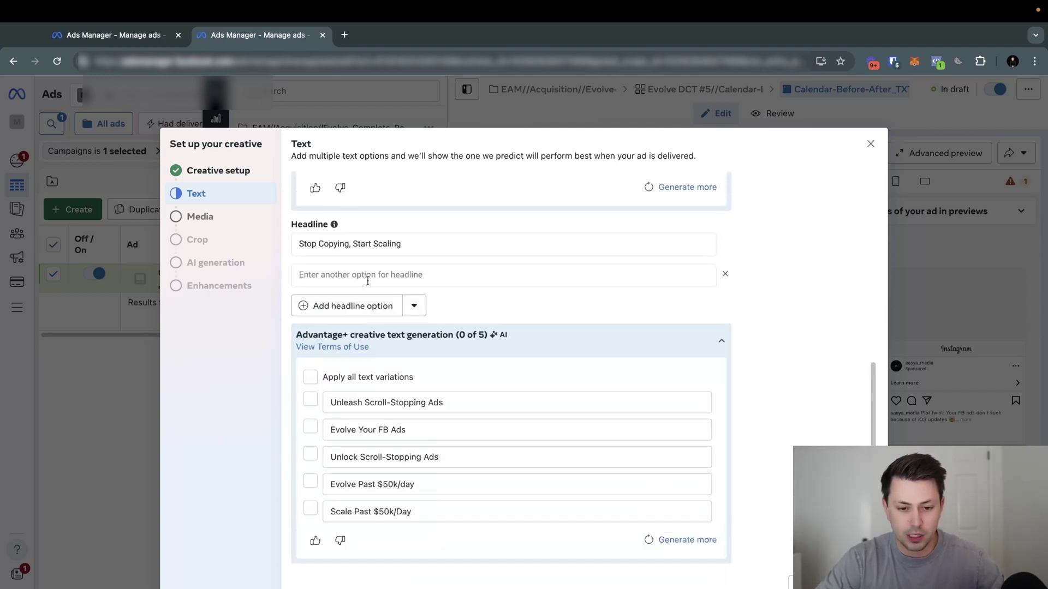
click(371, 277)
text(Headline 2)
Change the call to action to Shop now and continue to Media.
scroll(457, 311, down, 2)
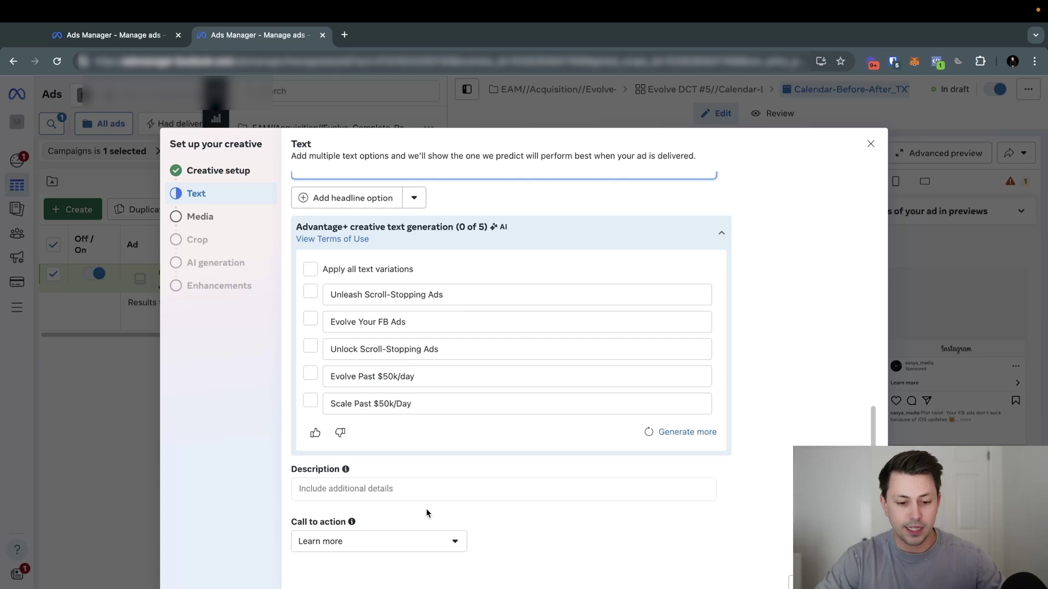
click(361, 541)
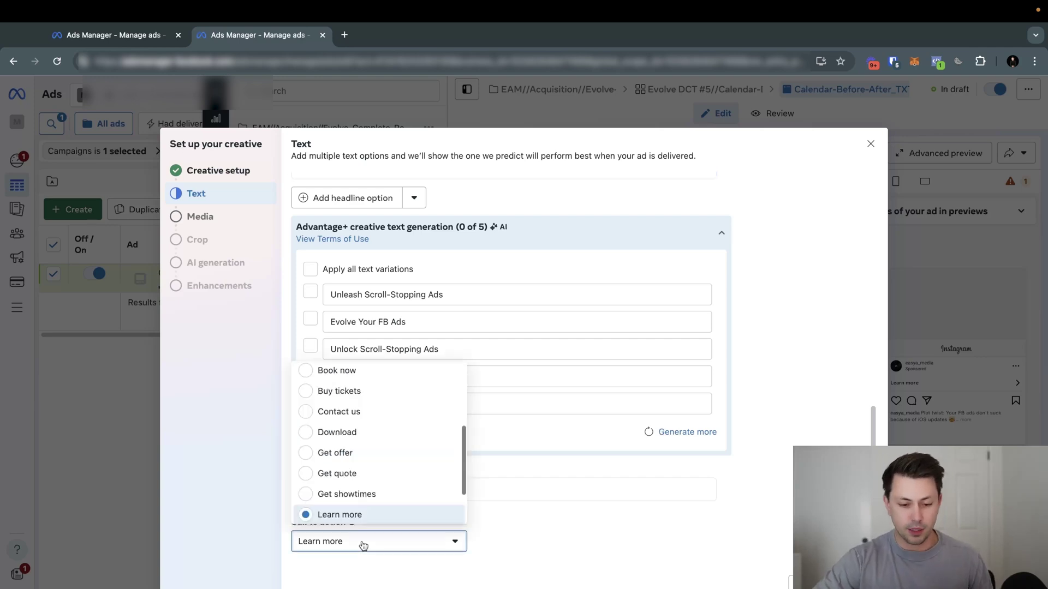
scroll(377, 489, down, 2)
scroll(375, 475, up, 1)
scroll(374, 475, up, 3)
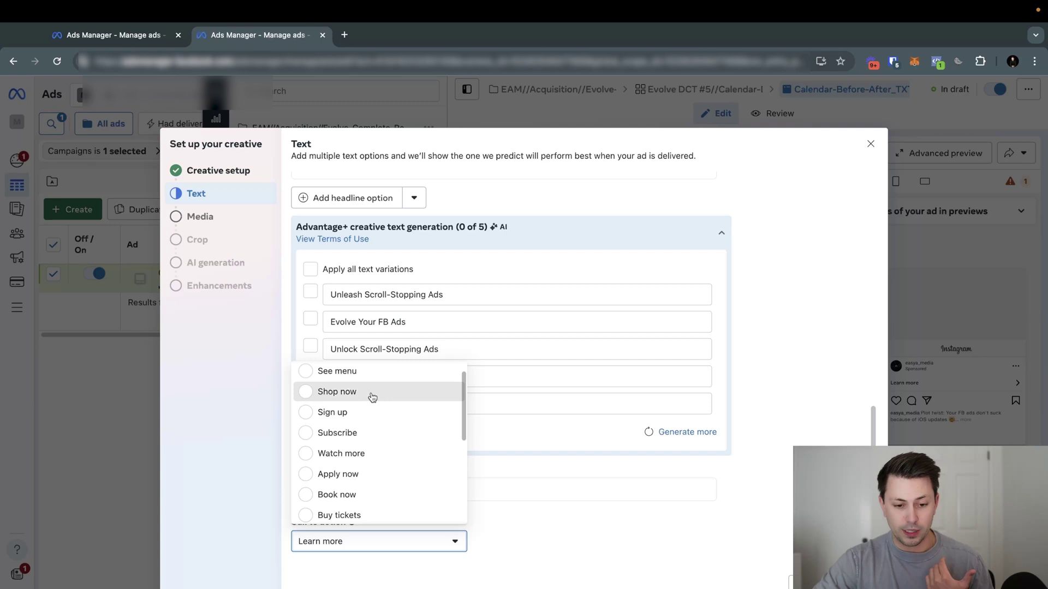
click(371, 393)
click(851, 579)
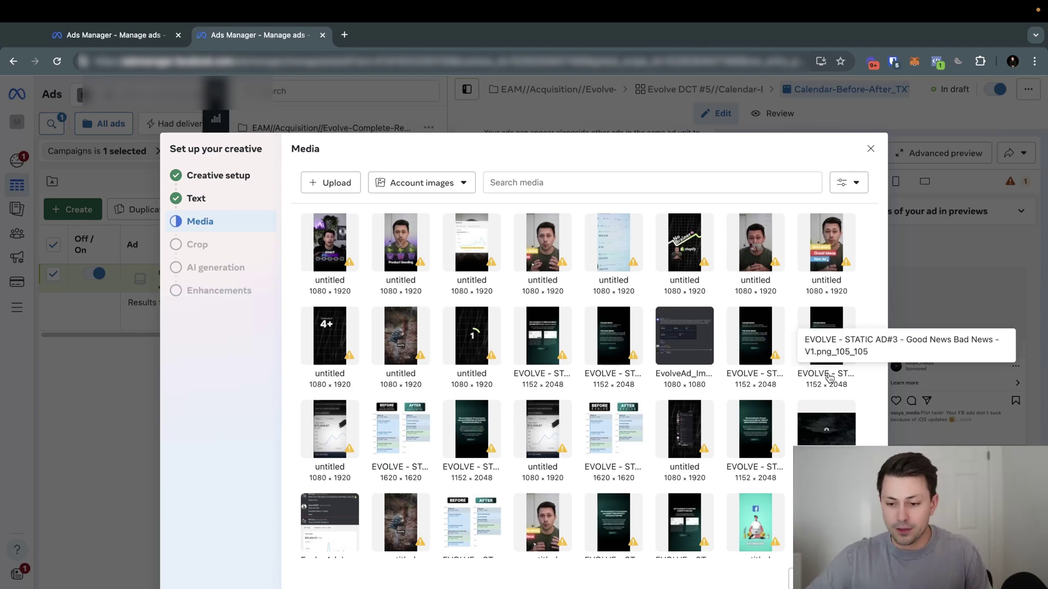
Select the EVOLVE - STATIC AD#3 Good News Bad News image as the ad's media.
click(829, 377)
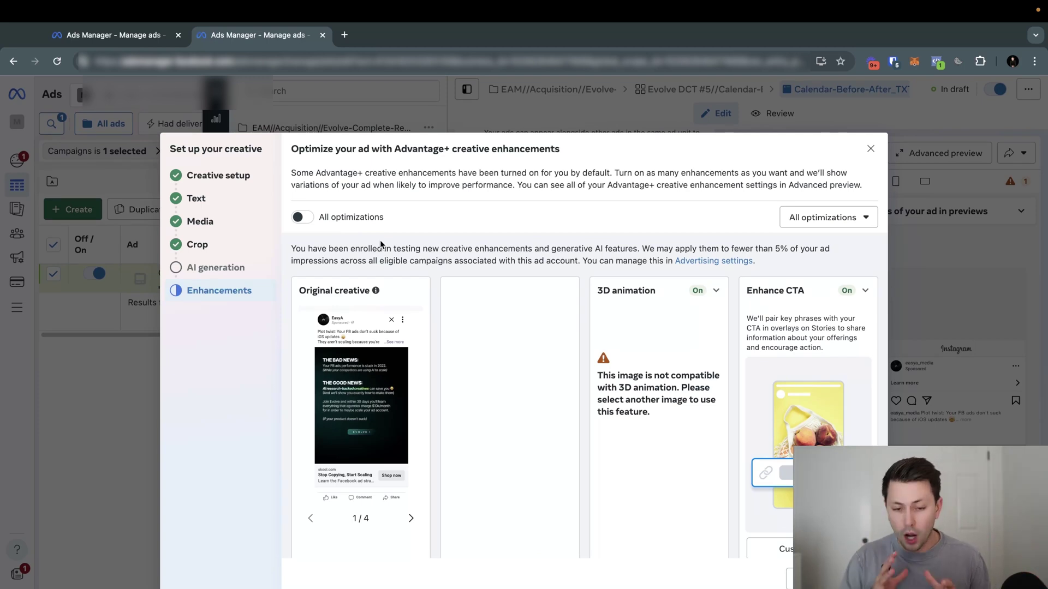
Review the Advantage+ enhancements, turn off Enhance CTA, and close creative setup.
scroll(549, 258, down, 3)
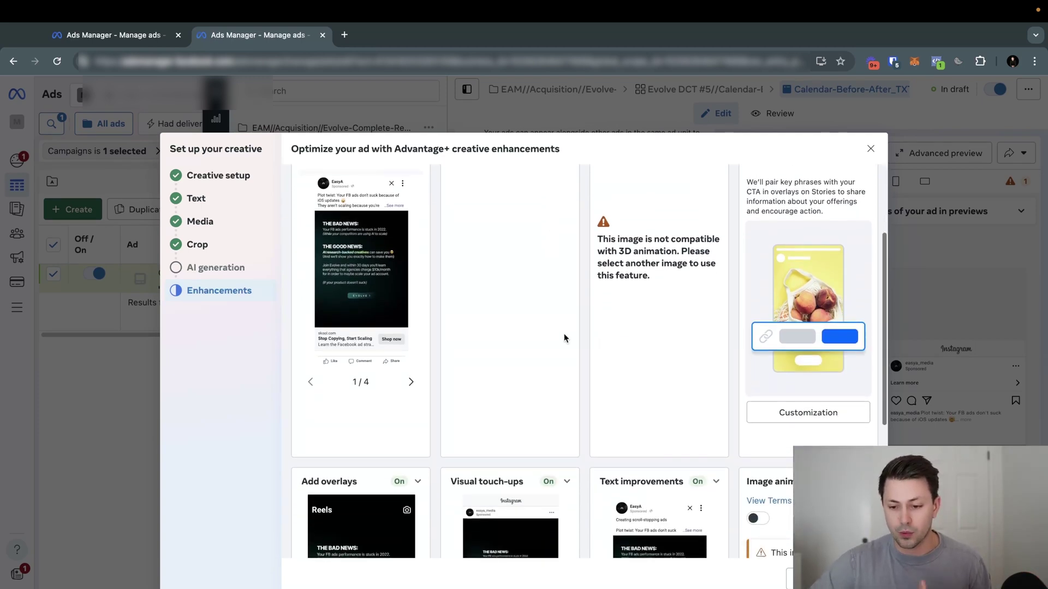
scroll(564, 338, up, 3)
click(712, 288)
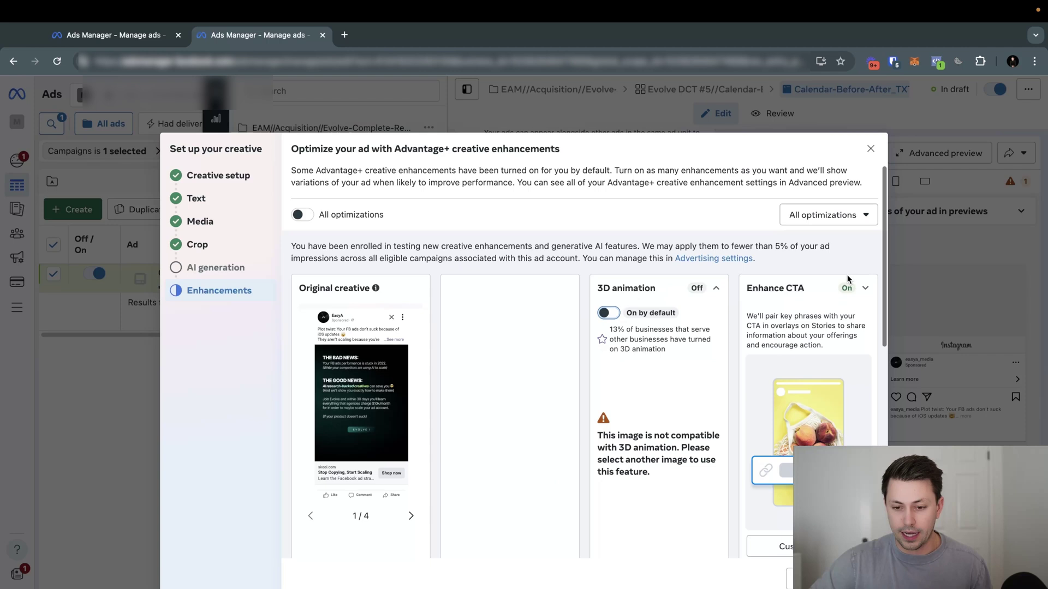
click(865, 288)
click(753, 312)
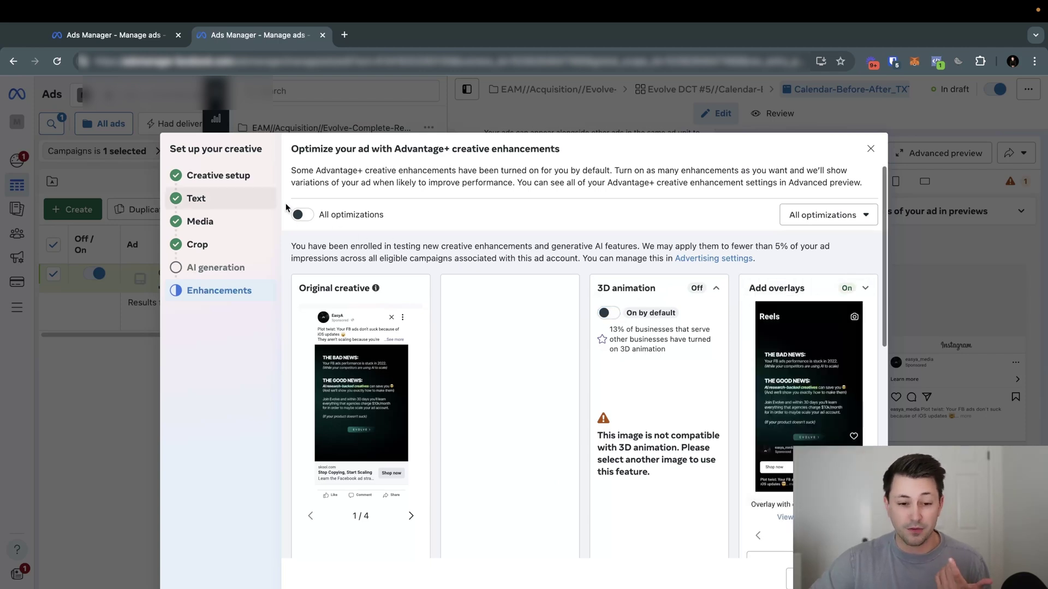
scroll(865, 236, down, 1)
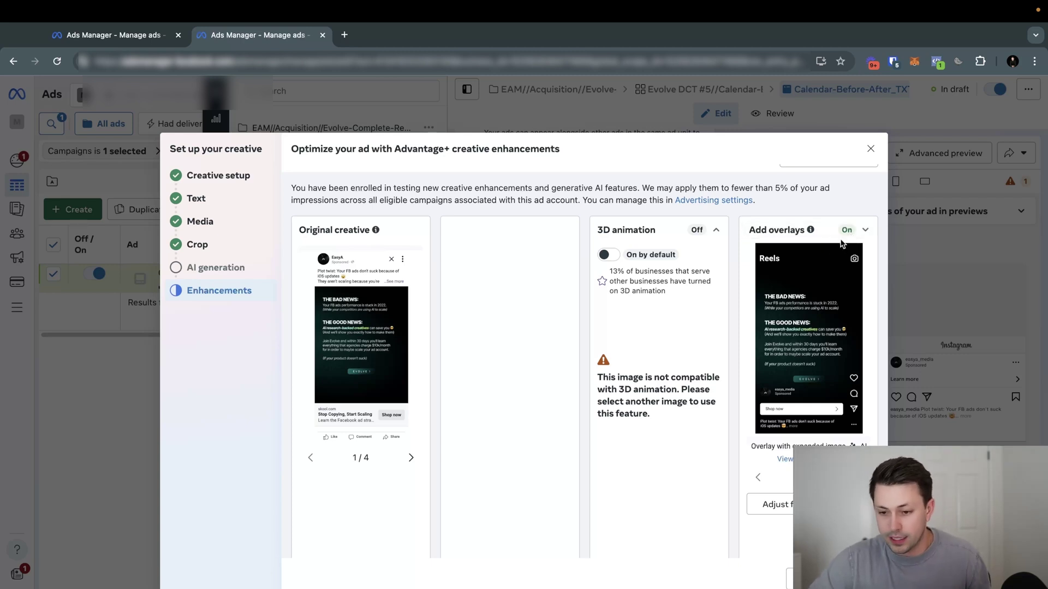
scroll(484, 283, down, 7)
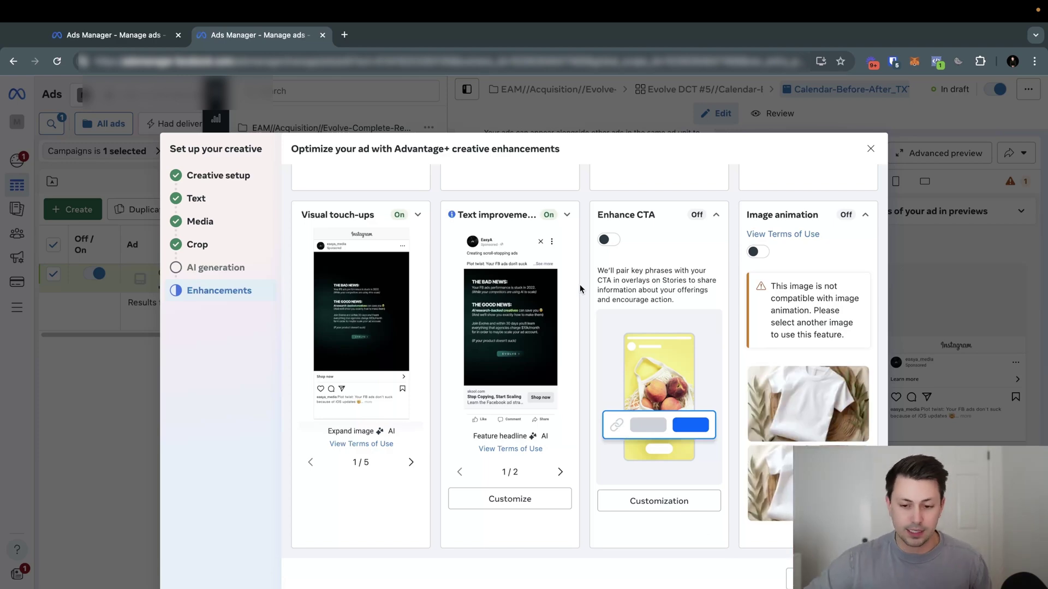
scroll(580, 290, up, 10)
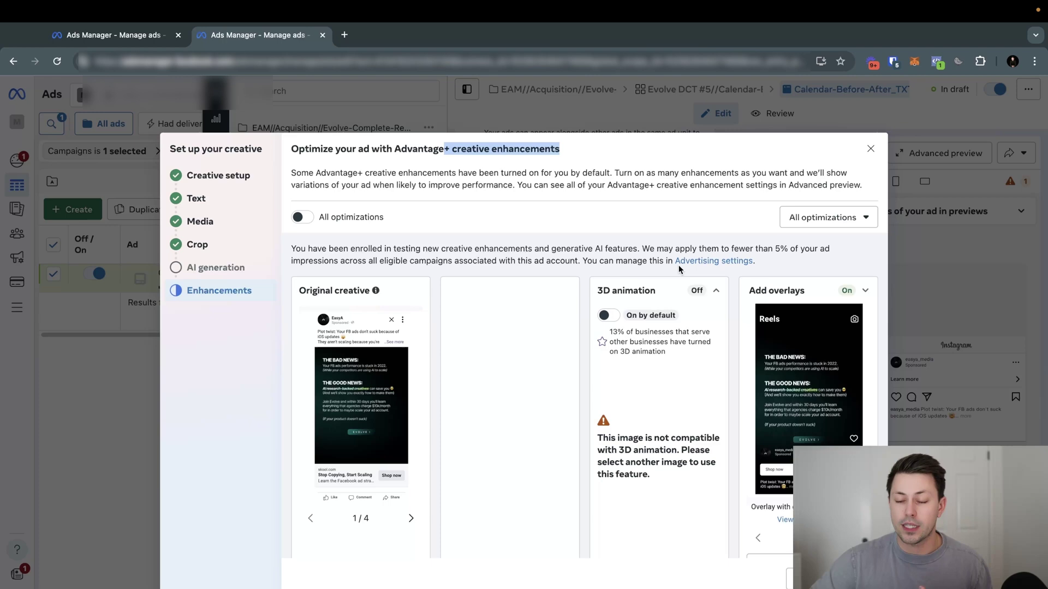
key(Escape)
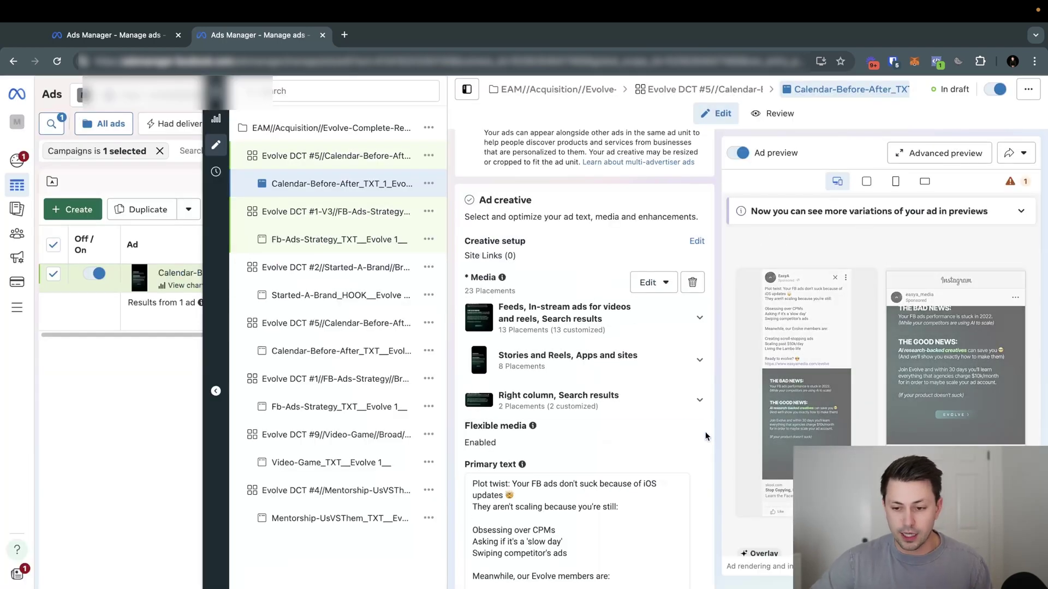
Quick-duplicate the TXT_1 ad and set Winning Variable # to 2, making it TXT_2.
click(429, 184)
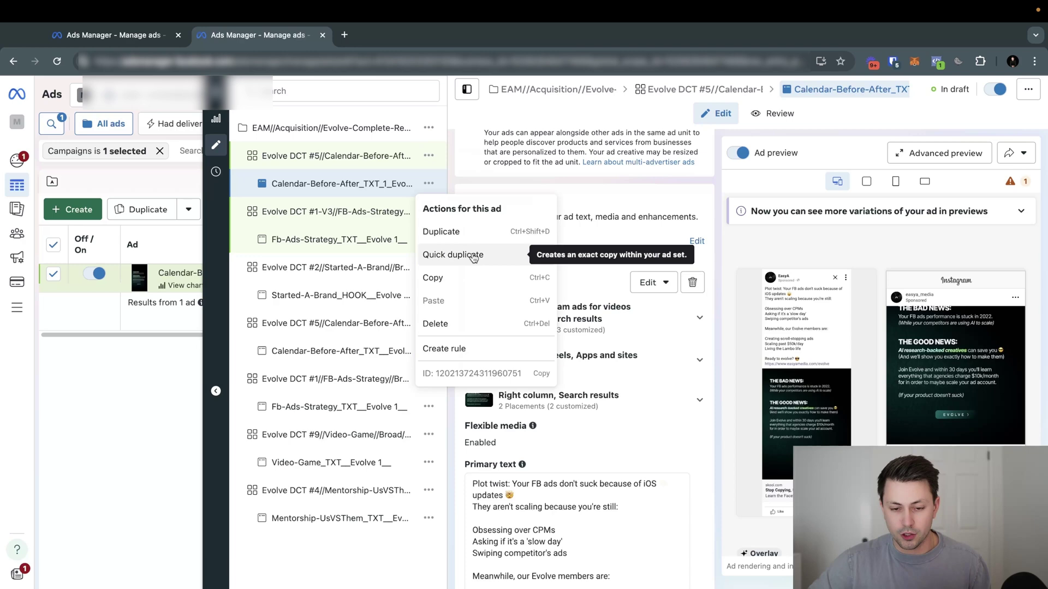
click(452, 255)
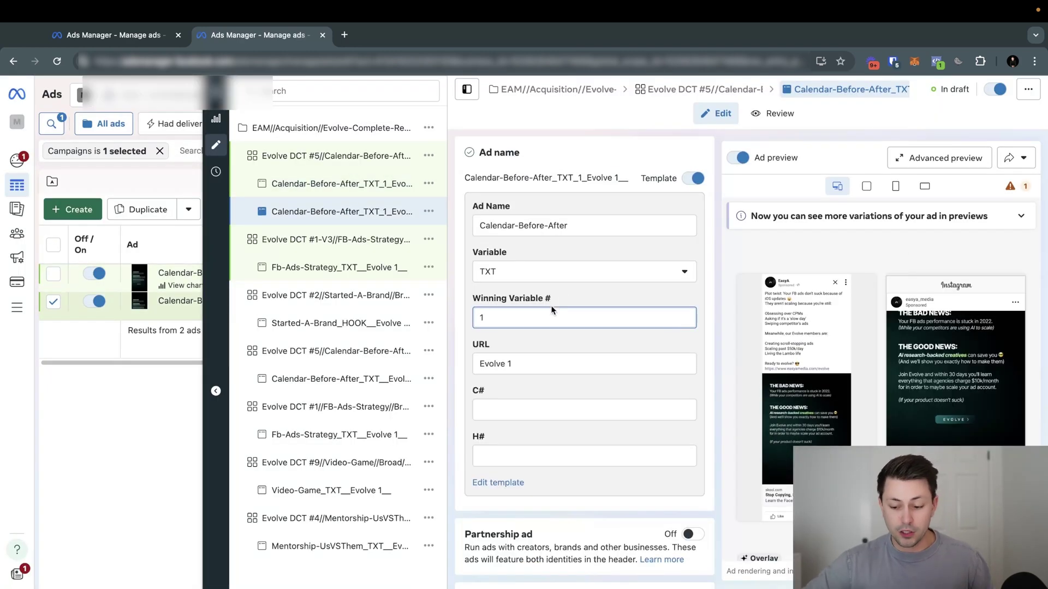
click(549, 301)
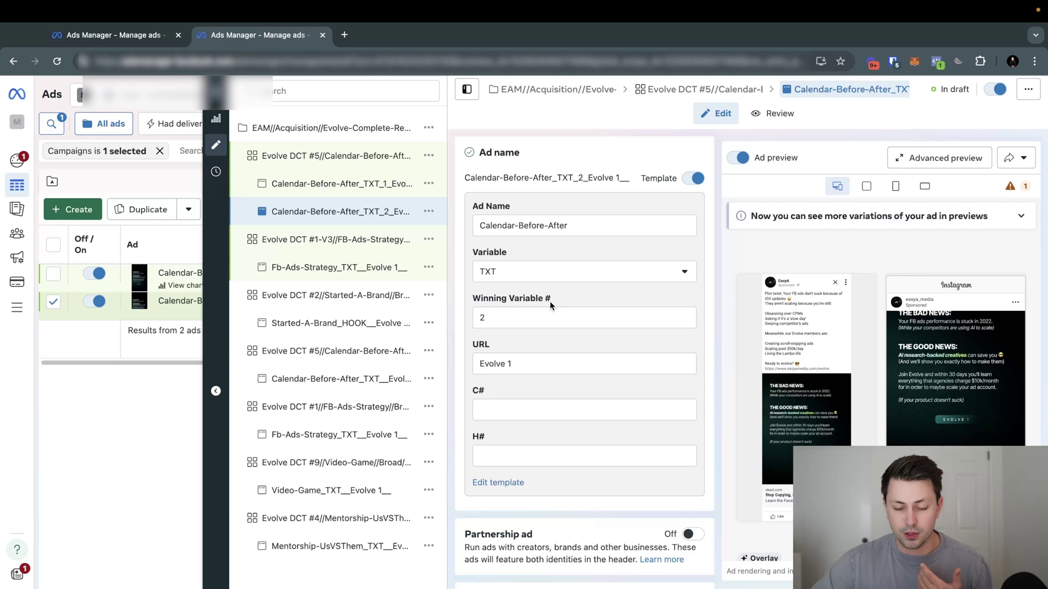
scroll(549, 302, down, 15)
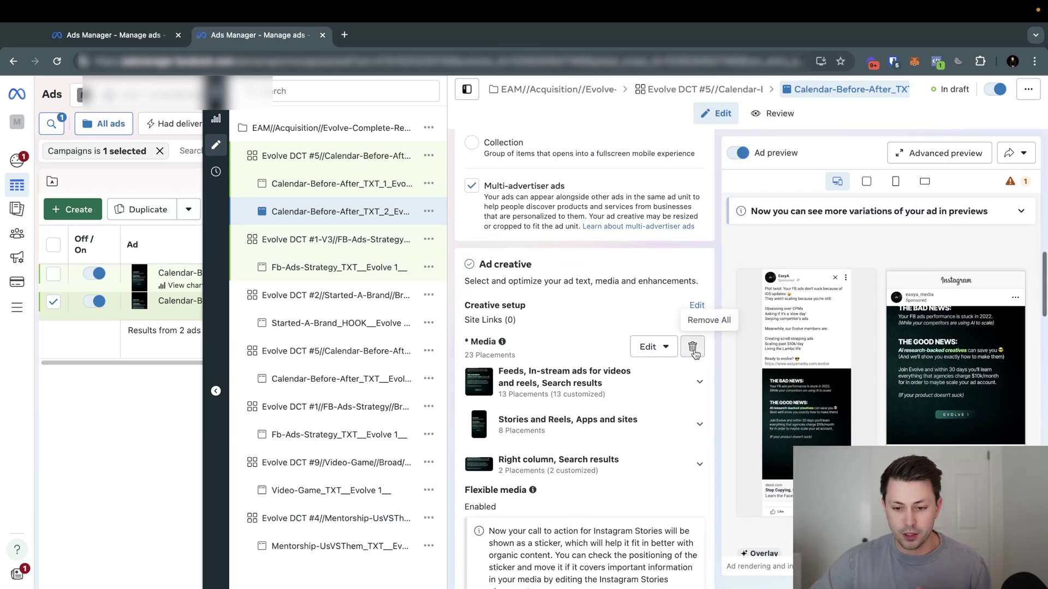
Remove the copied ad's image and start adding a new image.
click(693, 348)
click(510, 360)
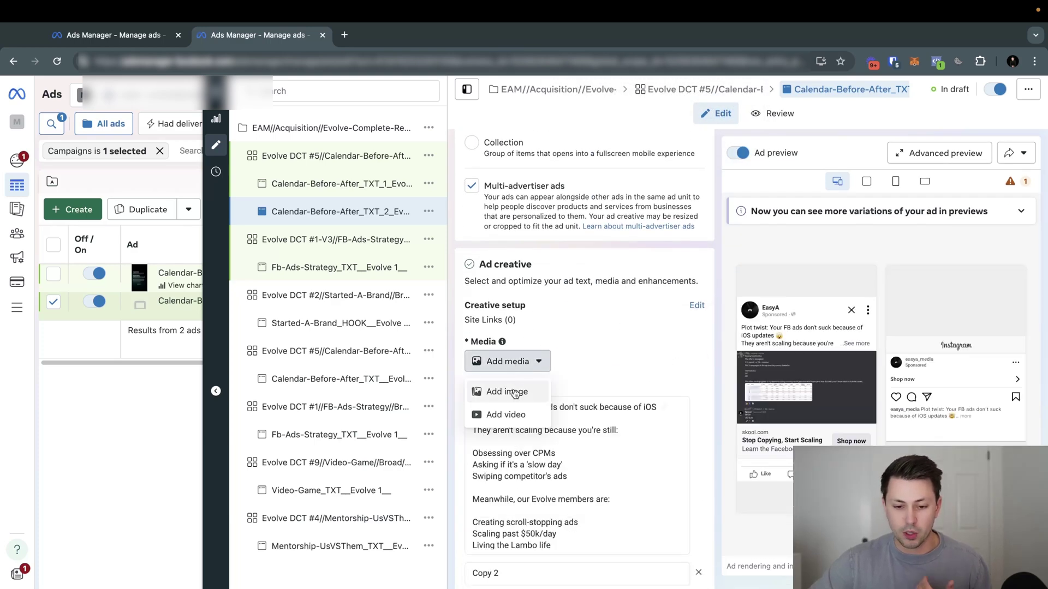
click(513, 389)
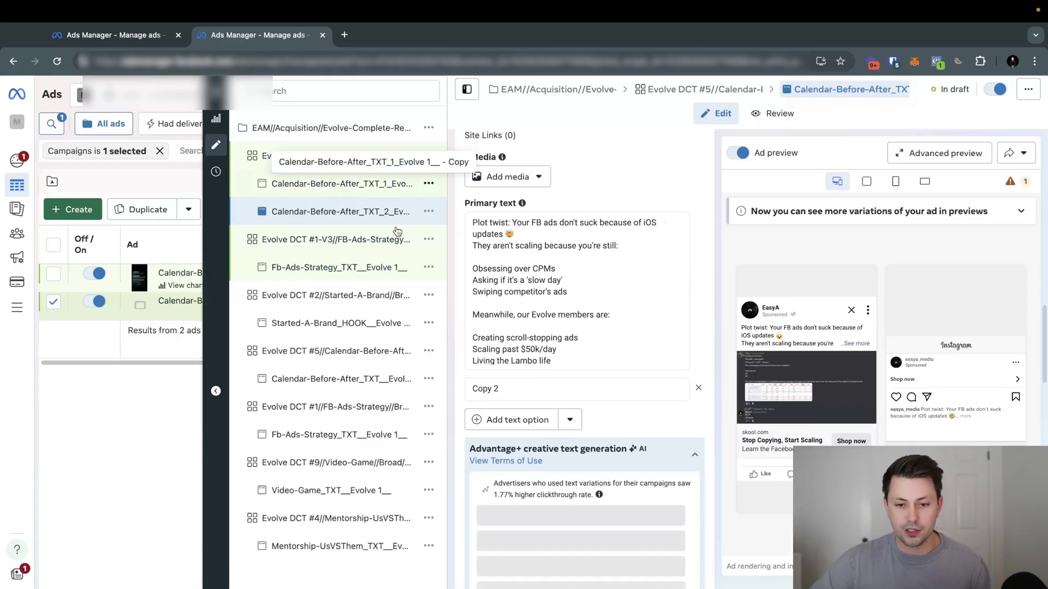
scroll(526, 315, down, 15)
scroll(526, 315, up, 6)
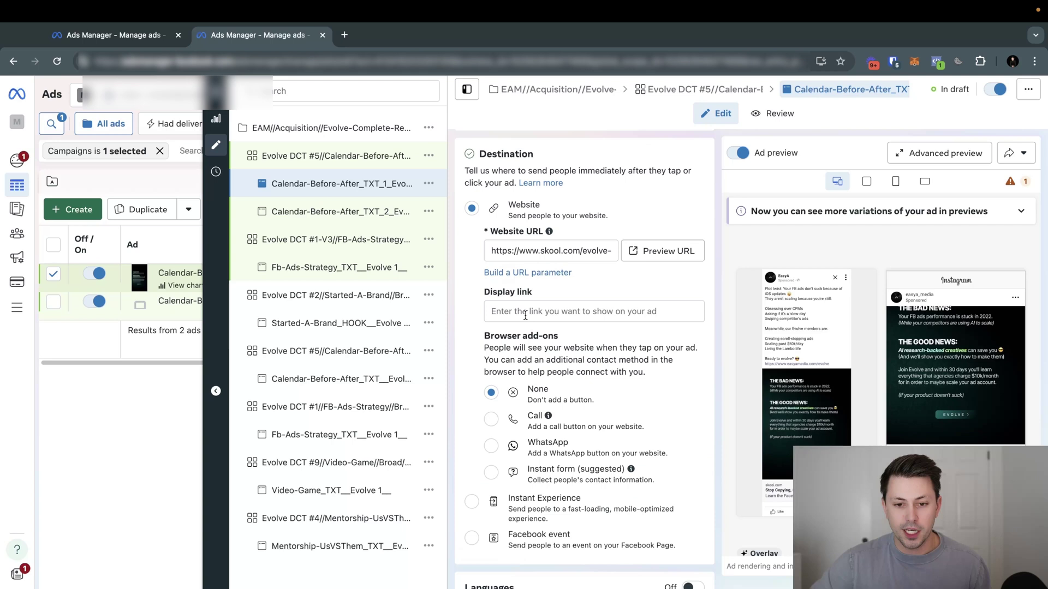
click(551, 289)
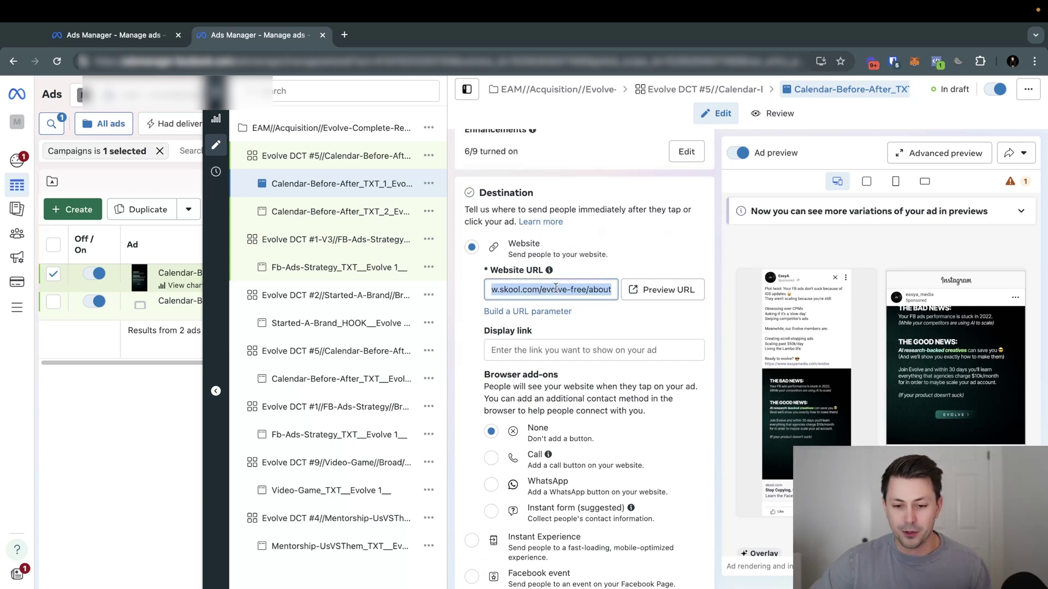
double_click(555, 288)
triple_click(556, 288)
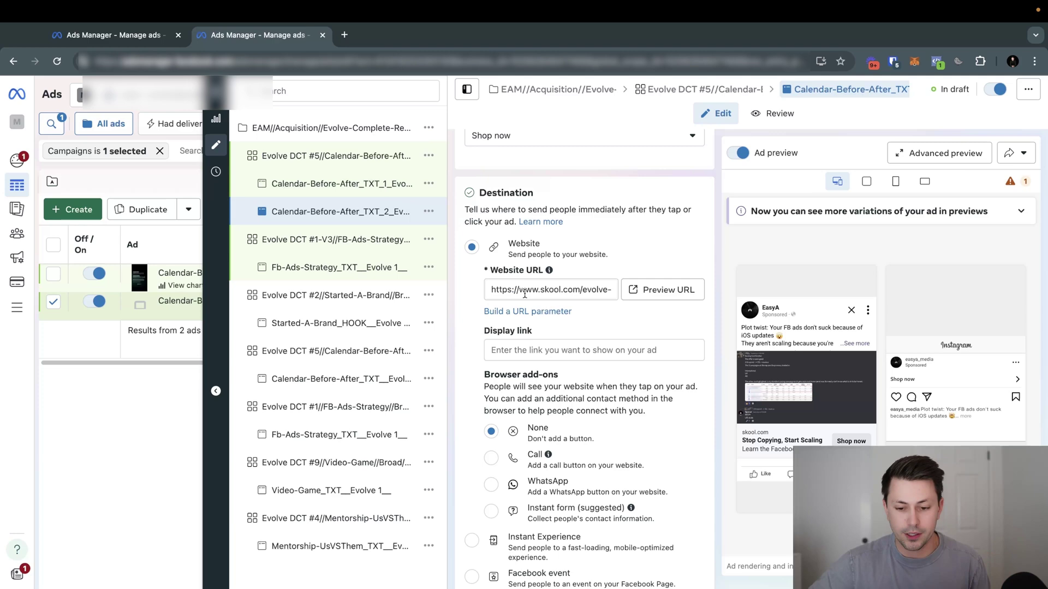
scroll(523, 294, up, 10)
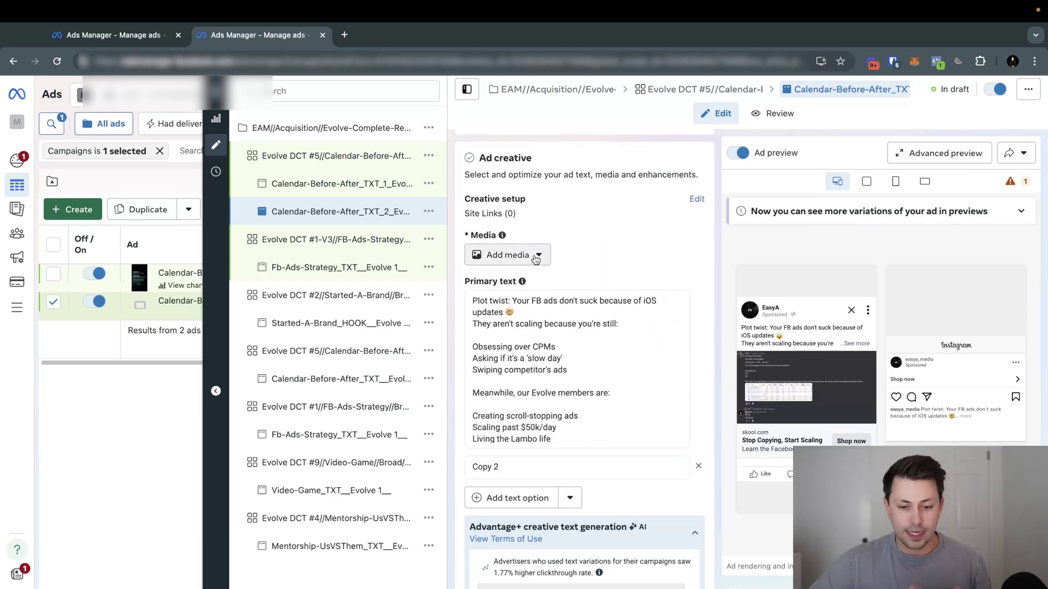
Start adding an image and check the TXT_2 ad's existing primary texts and headlines.
click(536, 260)
click(504, 285)
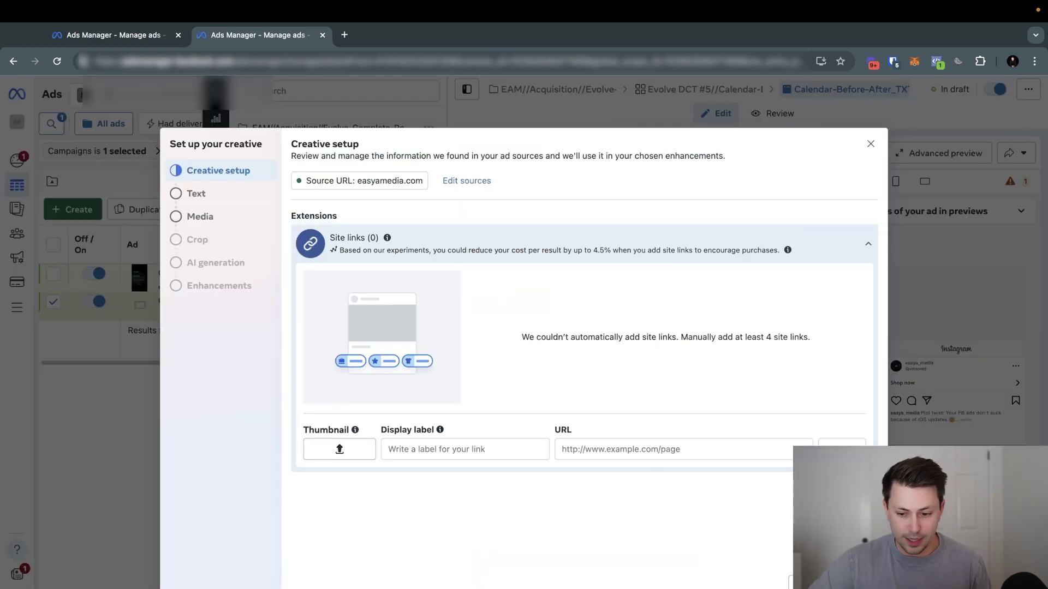
click(802, 580)
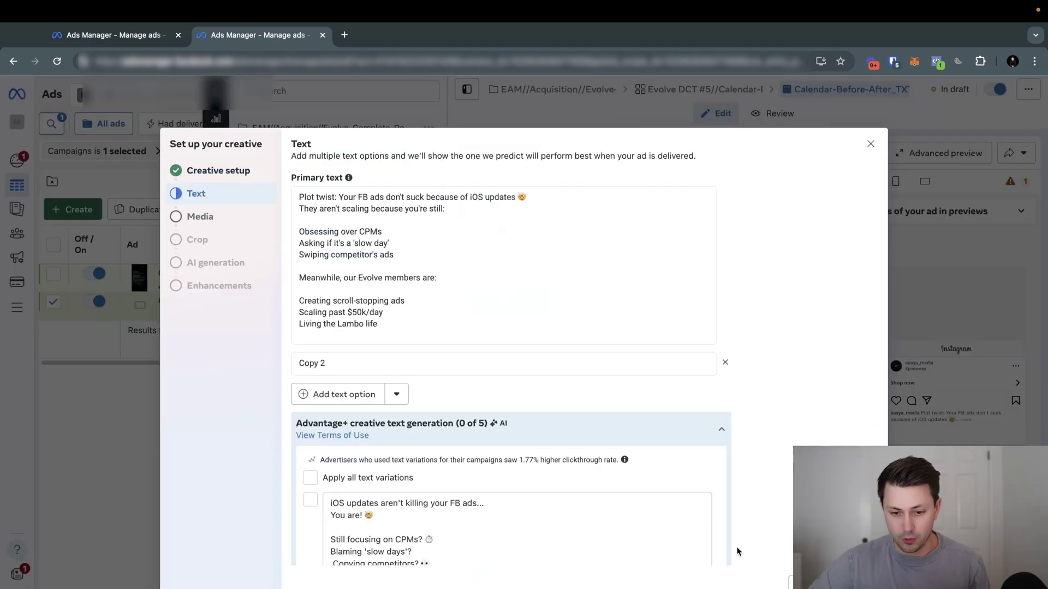
click(374, 214)
scroll(328, 360, down, 10)
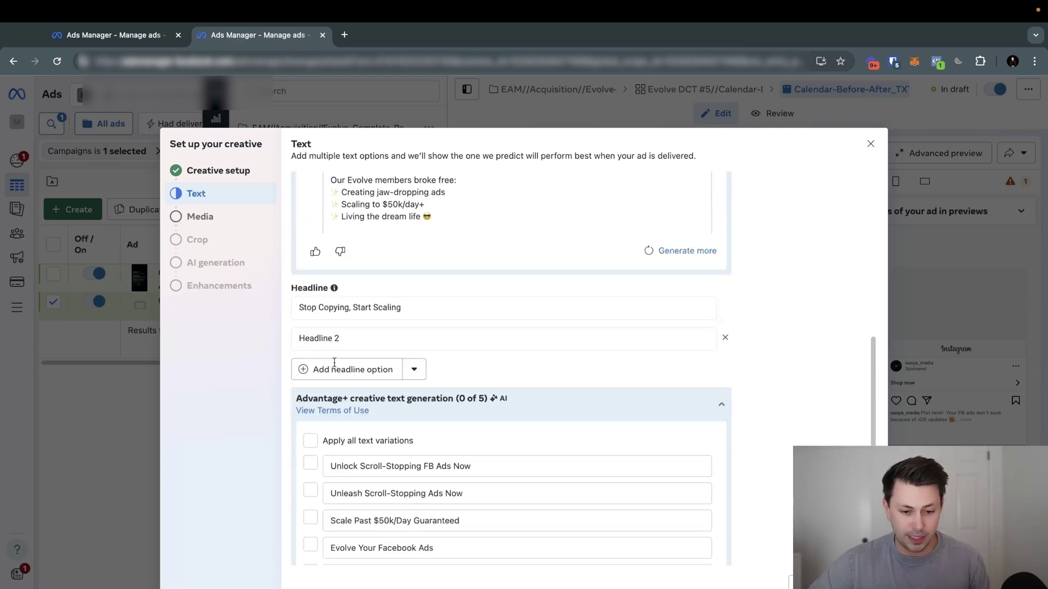
click(364, 285)
scroll(778, 542, down, 1)
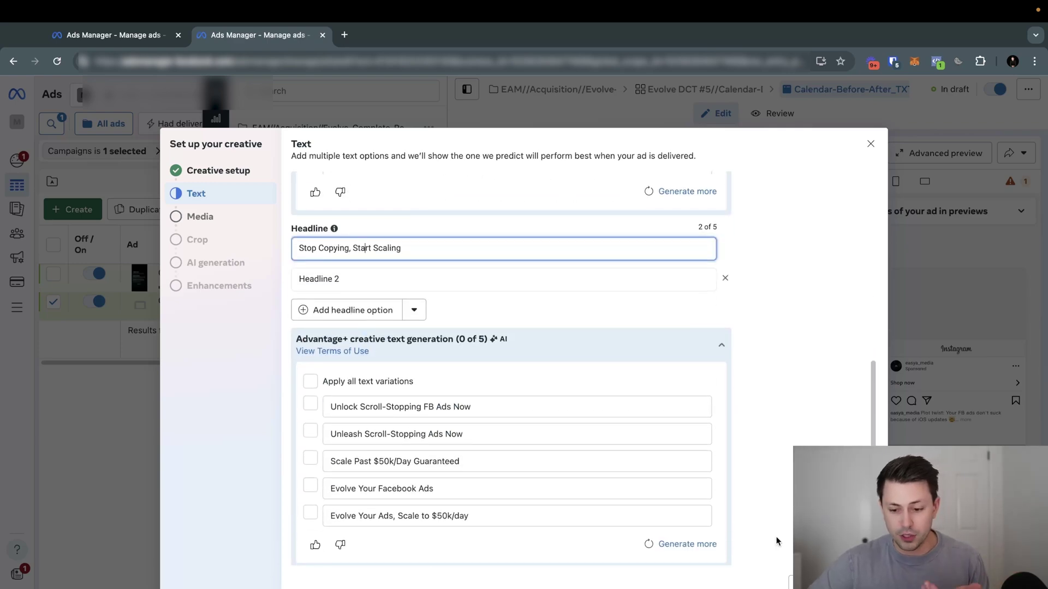
Choose a different EVOLVE static image as the TXT_2 ad's media.
click(778, 576)
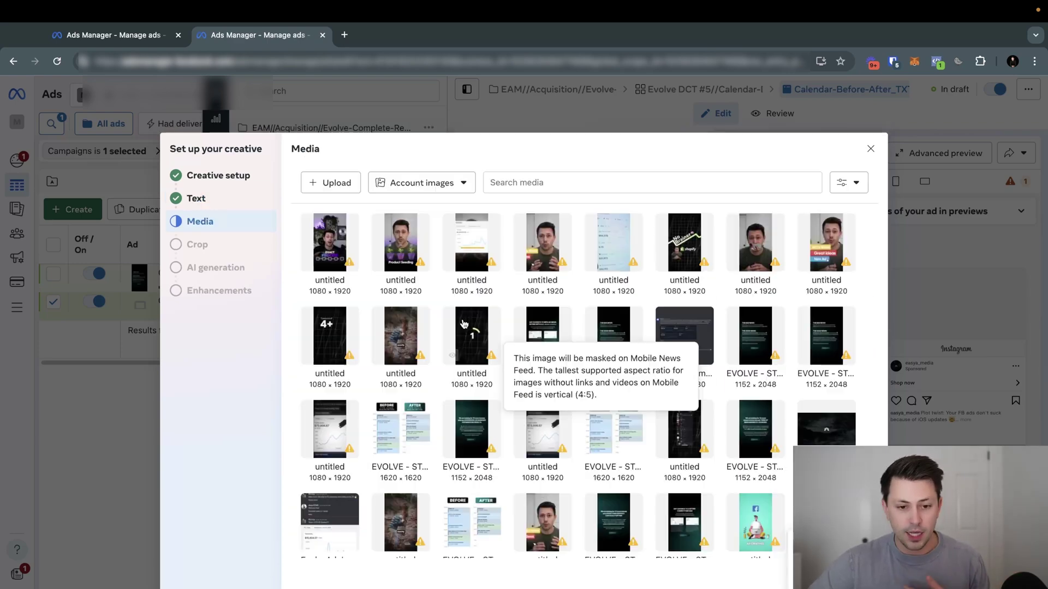
click(767, 377)
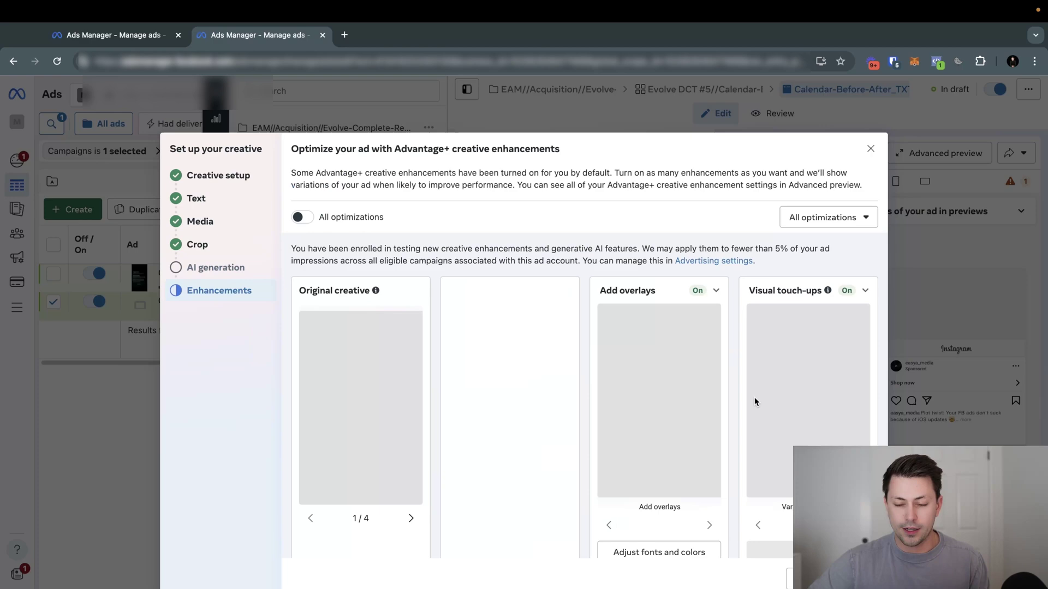
scroll(752, 397, down, 5)
scroll(694, 390, up, 5)
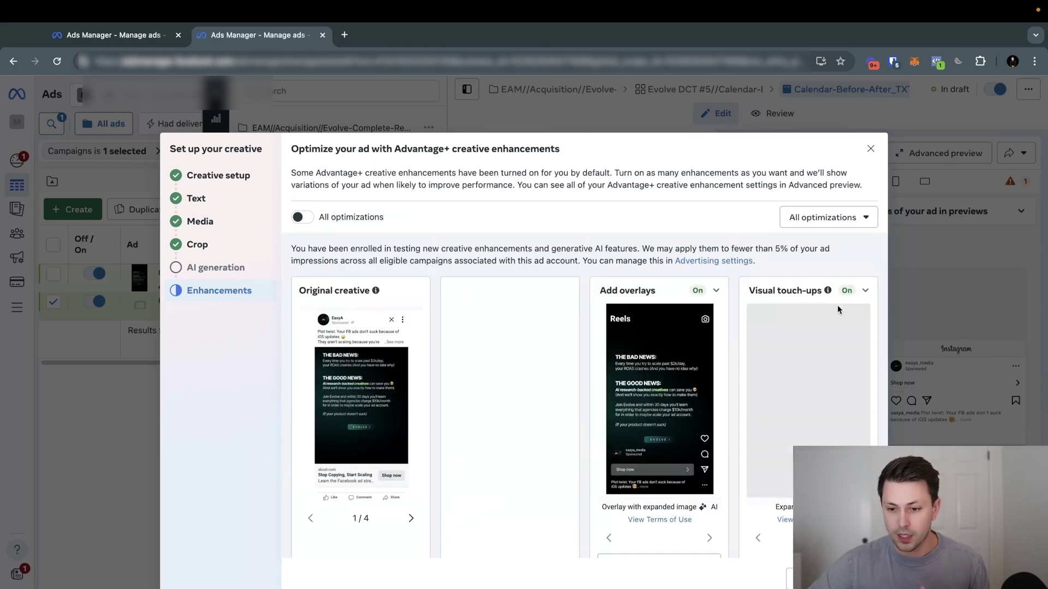
scroll(635, 380, down, 8)
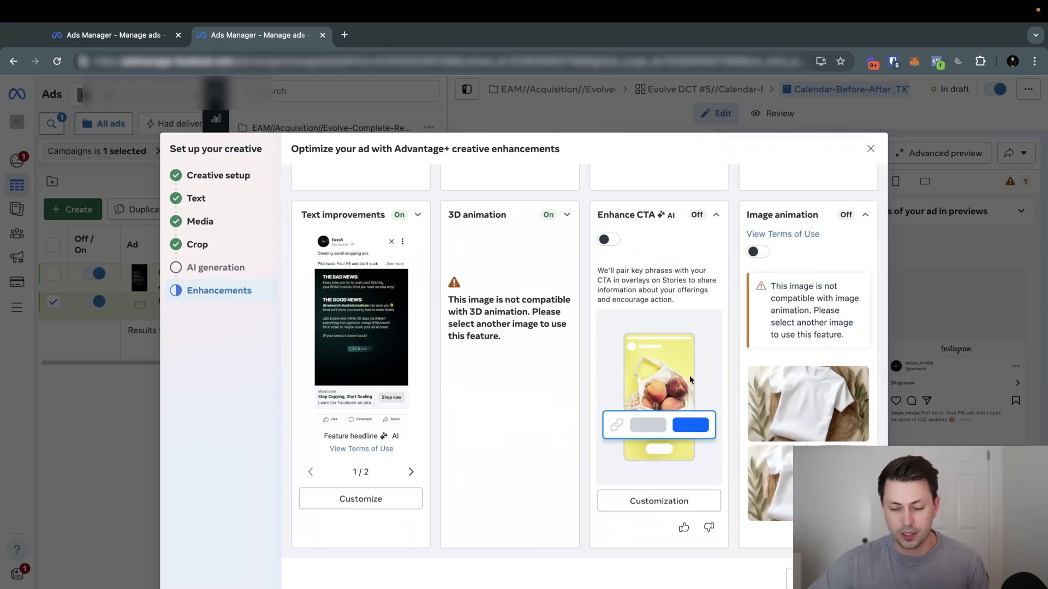
scroll(710, 371, up, 5)
scroll(603, 452, up, 3)
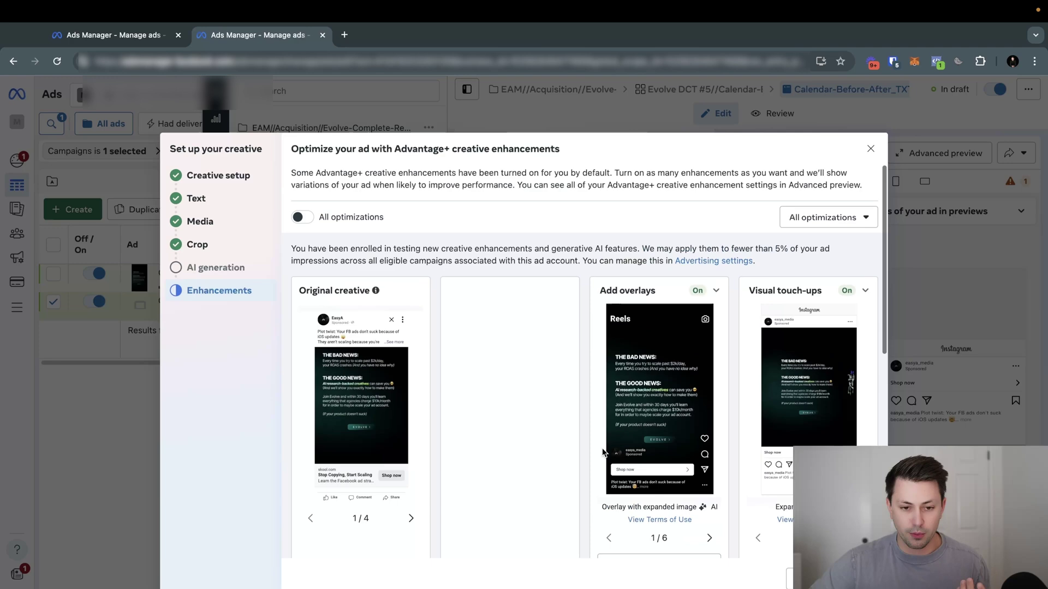
Quick-duplicate the TXT_2 ad and set the copy's Winning Variable # to 3.
key(Escape)
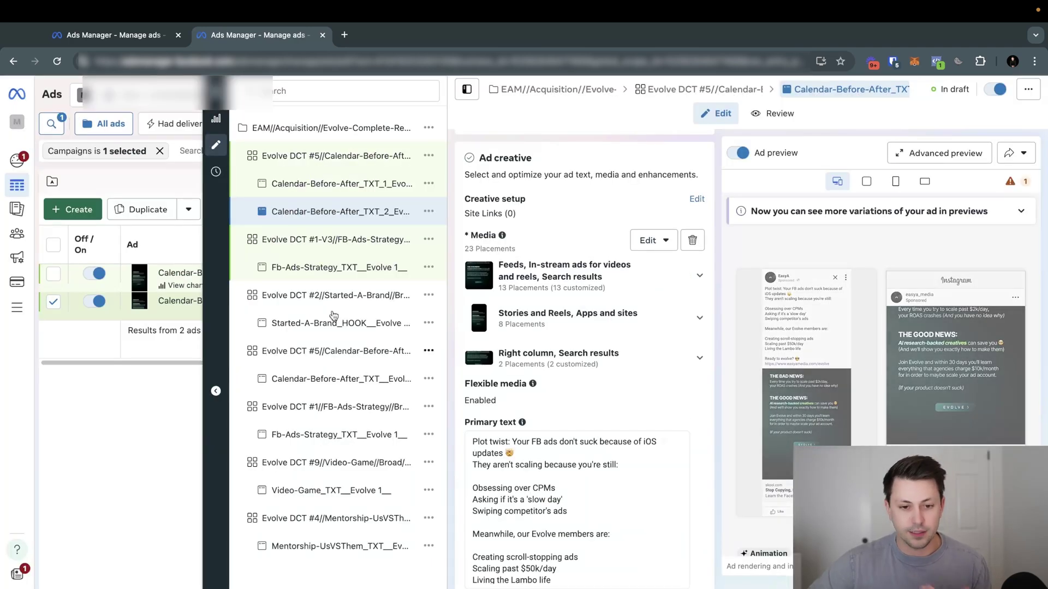
click(429, 211)
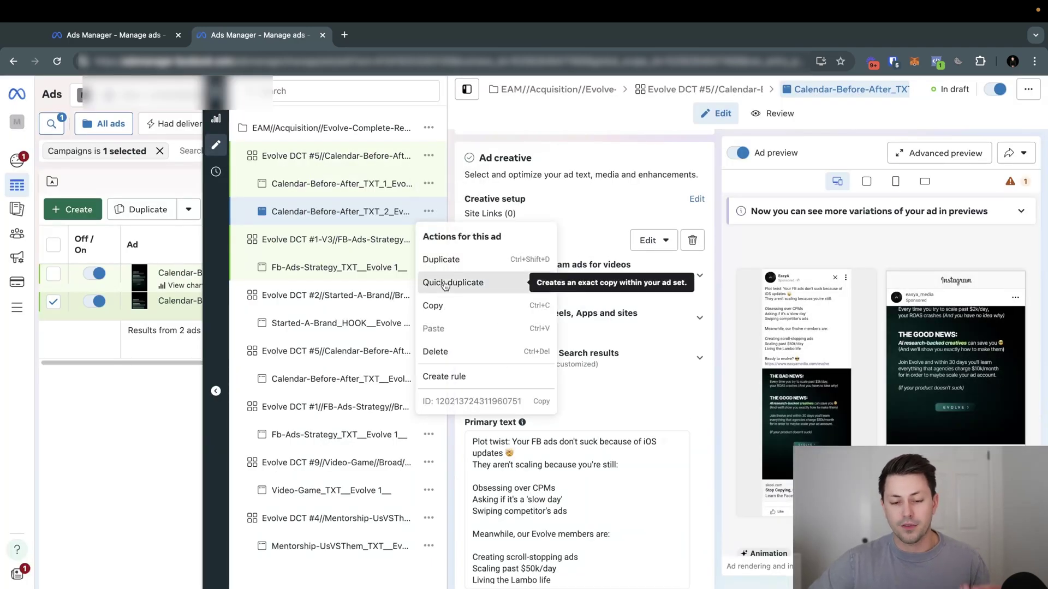
click(444, 281)
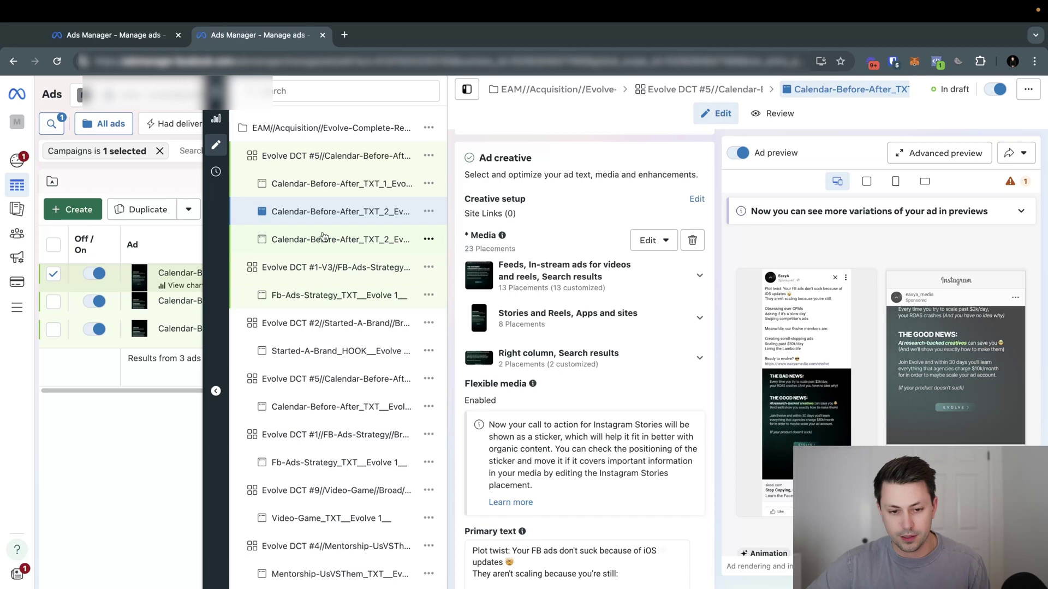
click(326, 241)
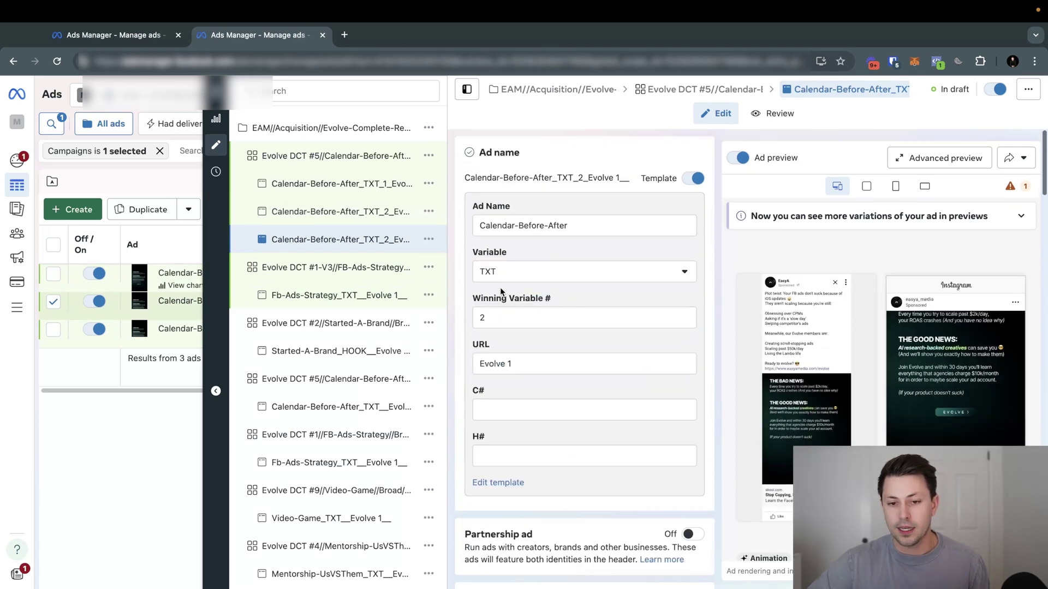
click(501, 321)
text(3)
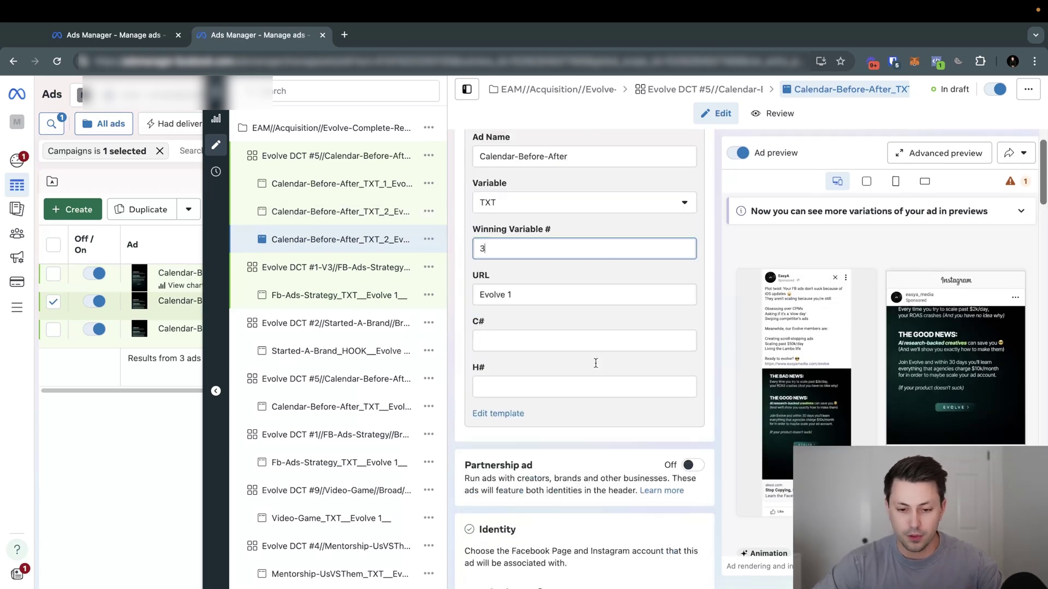
Remove all of the TXT_3 ad's current media and start adding new media.
scroll(597, 365, down, 10)
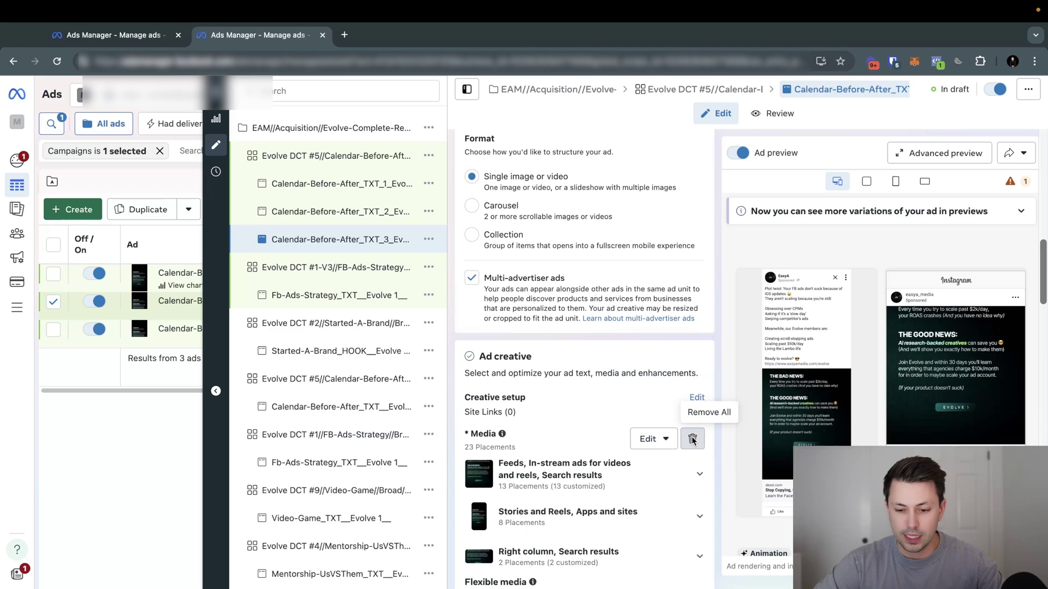
click(692, 439)
click(505, 454)
Add an EVOLVE static image from Account images as the TXT_3 ad's media.
click(502, 483)
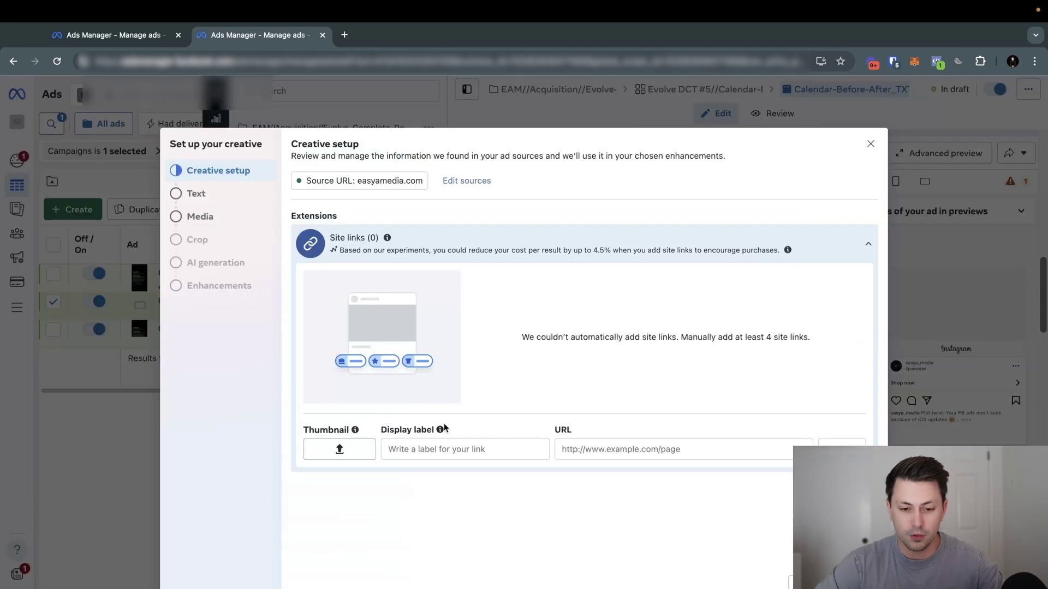
scroll(421, 316, down, 5)
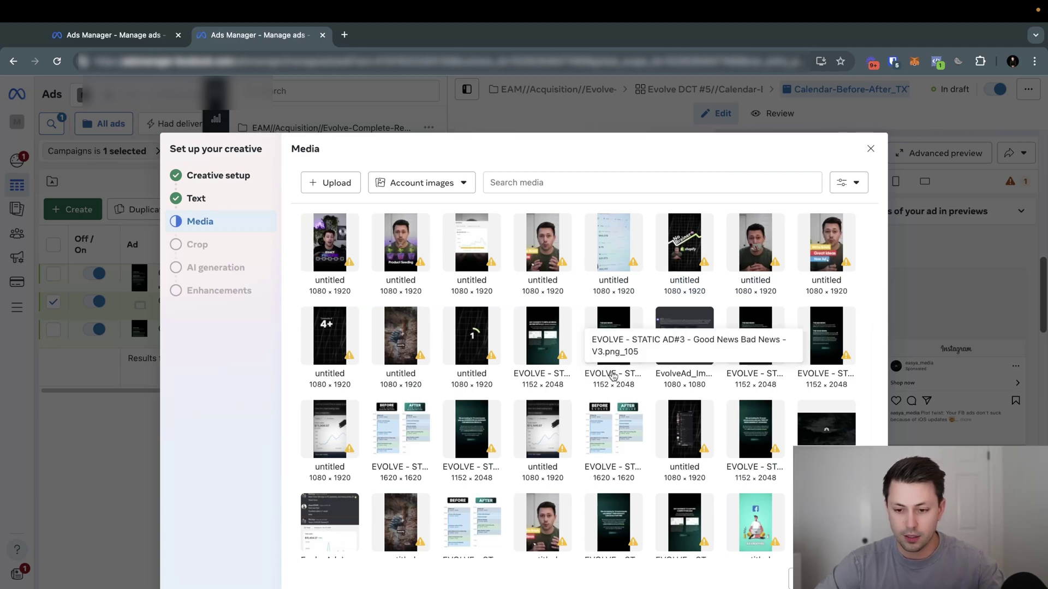
click(615, 348)
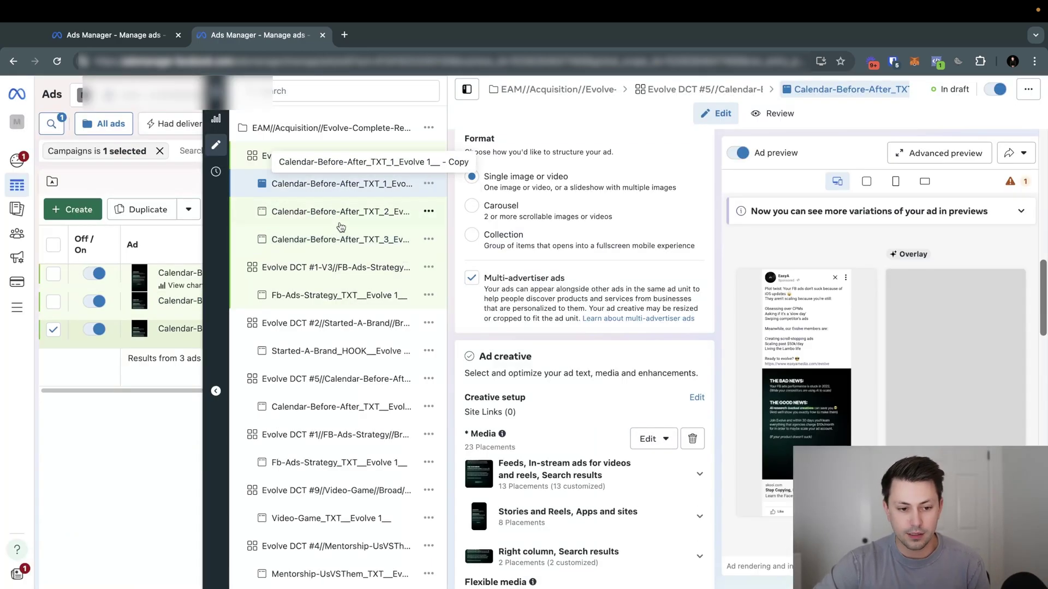
Check TXT_3's primary texts and headlines, then close the editor leaving drafts unpublished.
scroll(549, 350, down, 10)
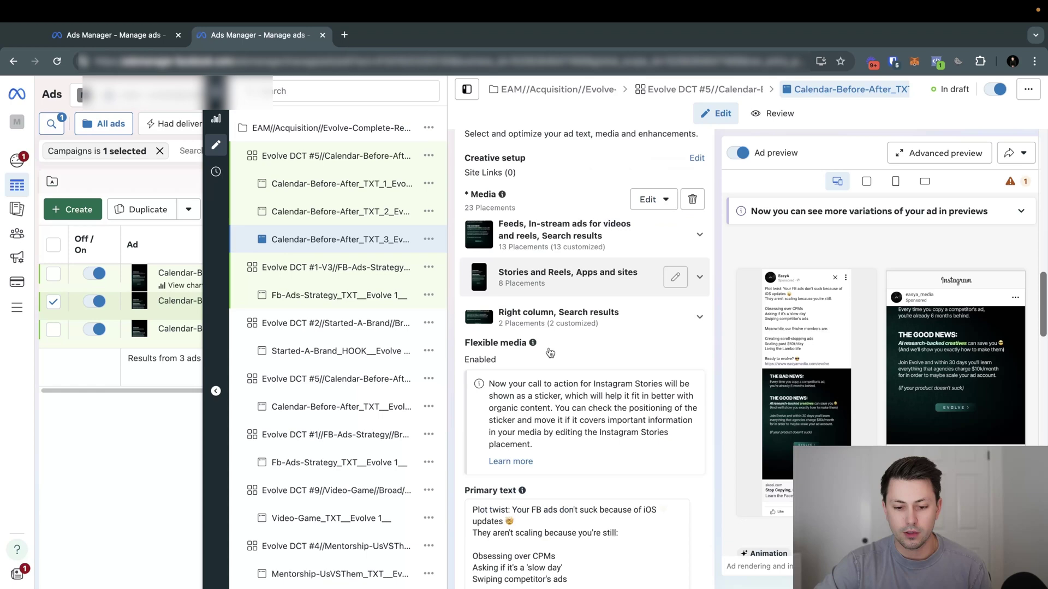
scroll(535, 353, down, 8)
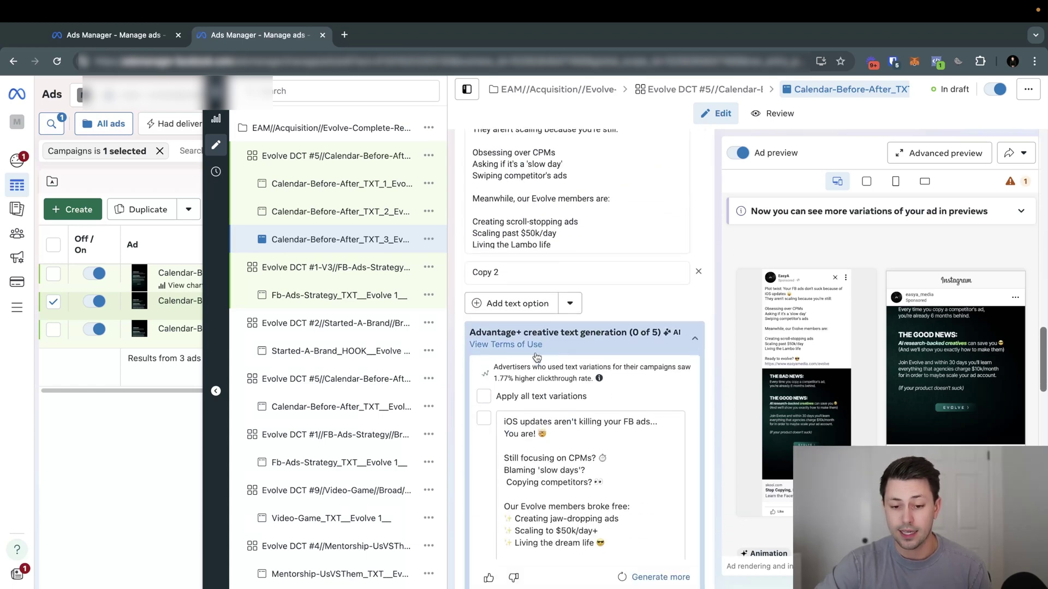
scroll(509, 418, up, 20)
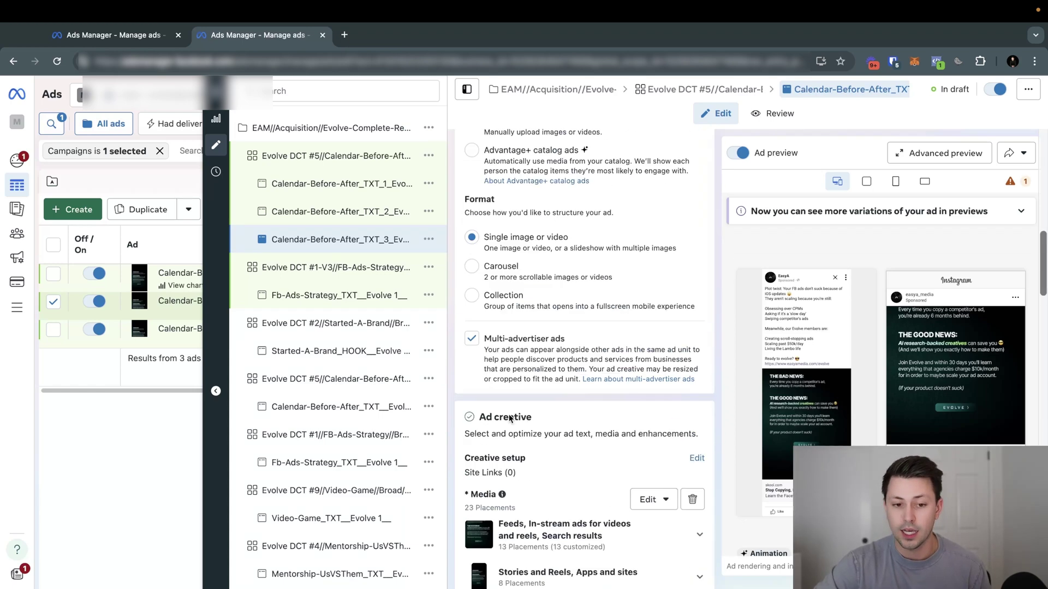
click(313, 185)
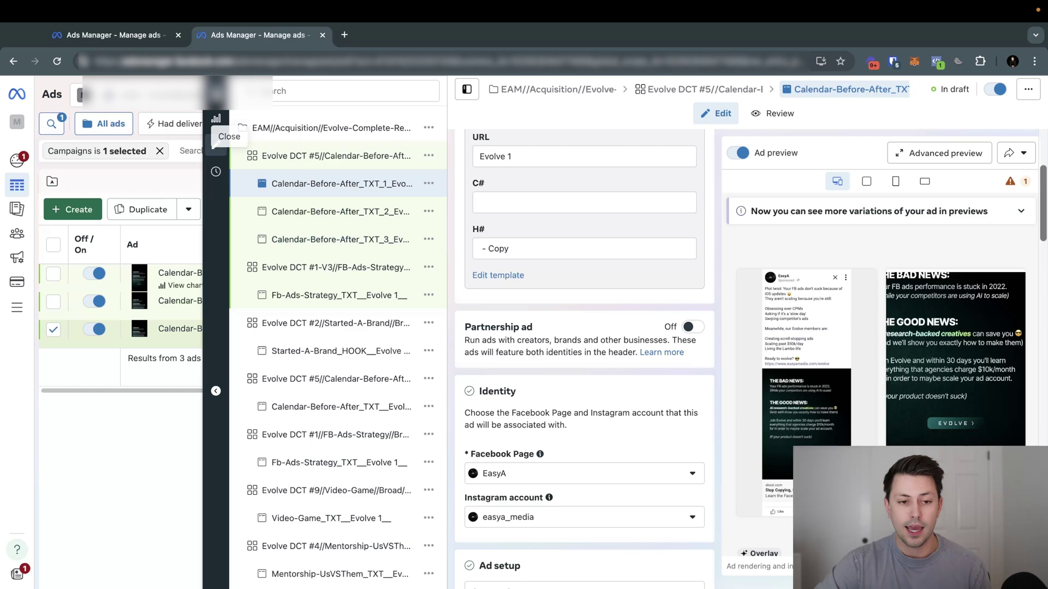
click(216, 144)
click(587, 344)
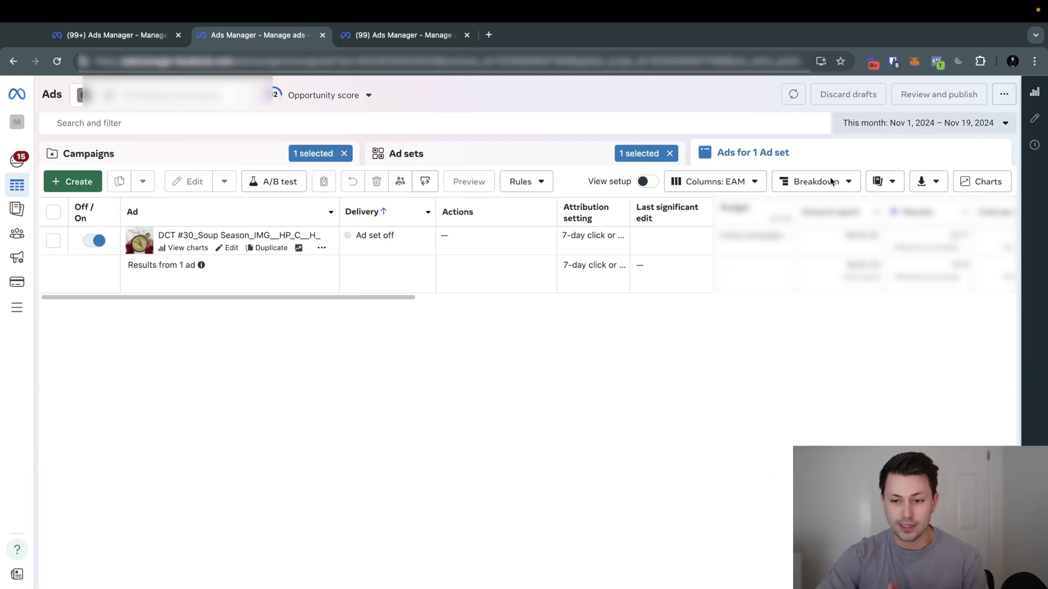
Open the DCT #30 Soup Season ad in the editor and browse its preview cards.
click(232, 253)
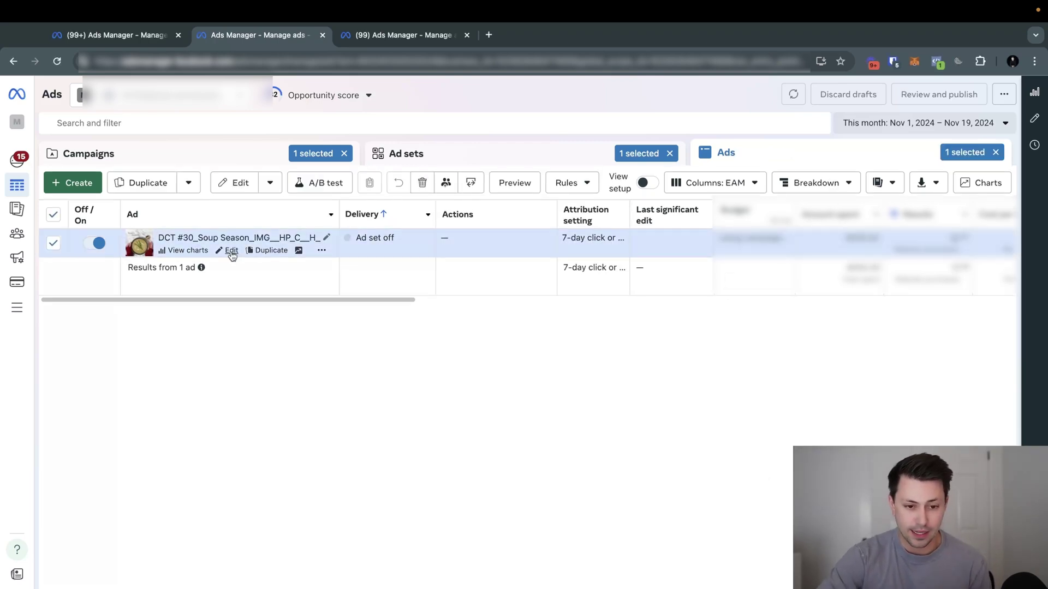
click(232, 251)
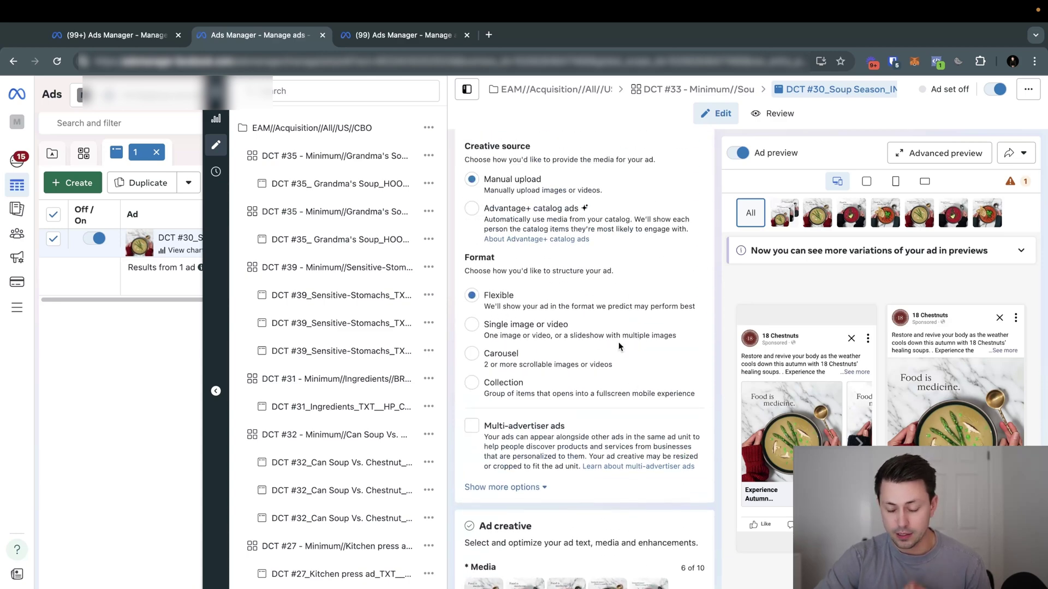
click(871, 425)
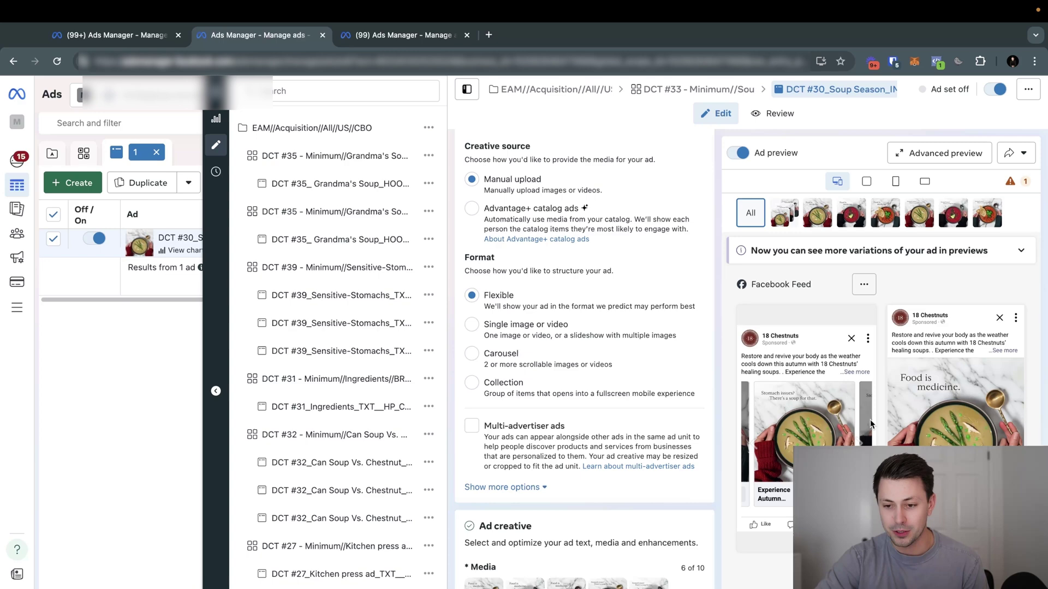
key(Escape)
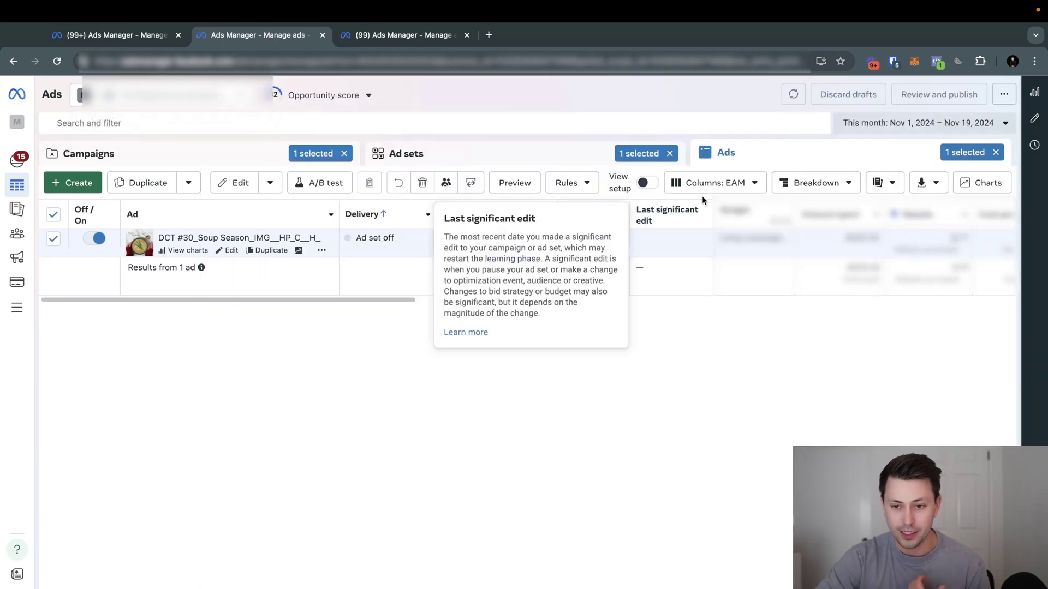
Look through the Breakdown options without choosing one, then switch to the DCT #27 tab.
click(816, 182)
scroll(840, 327, down, 5)
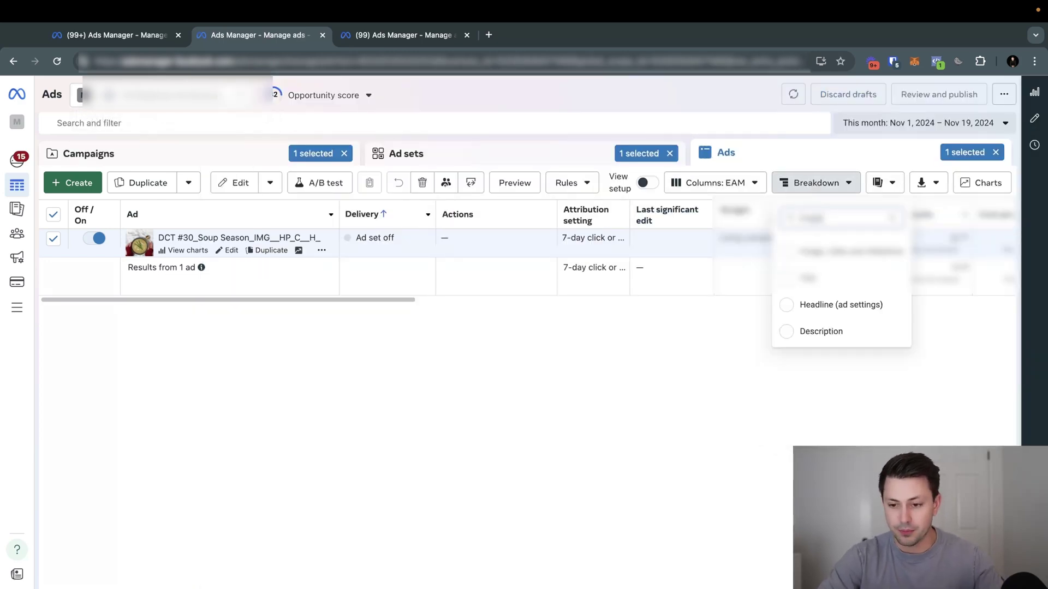
click(625, 400)
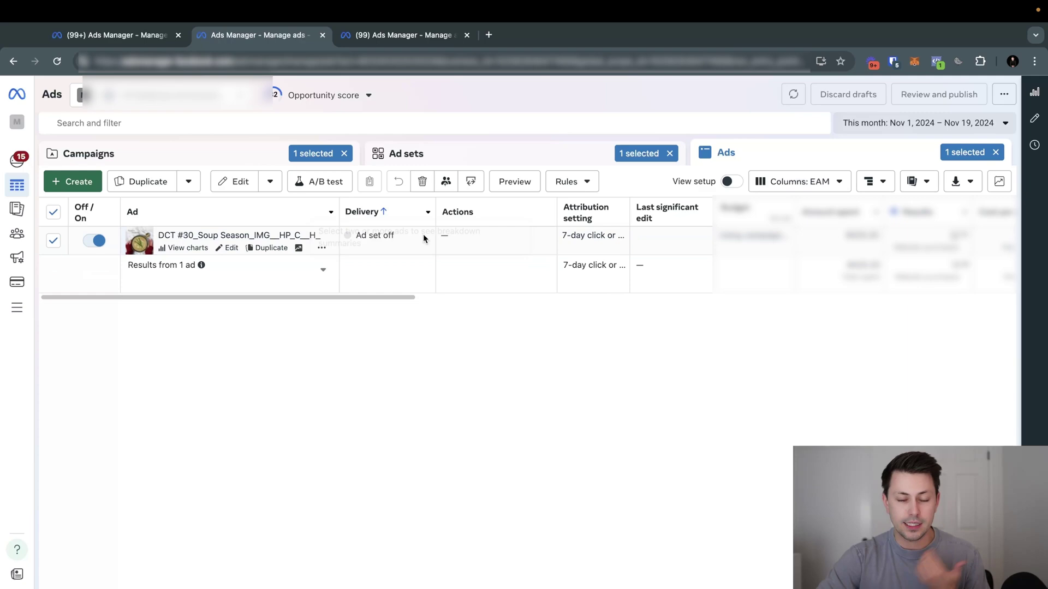
click(406, 34)
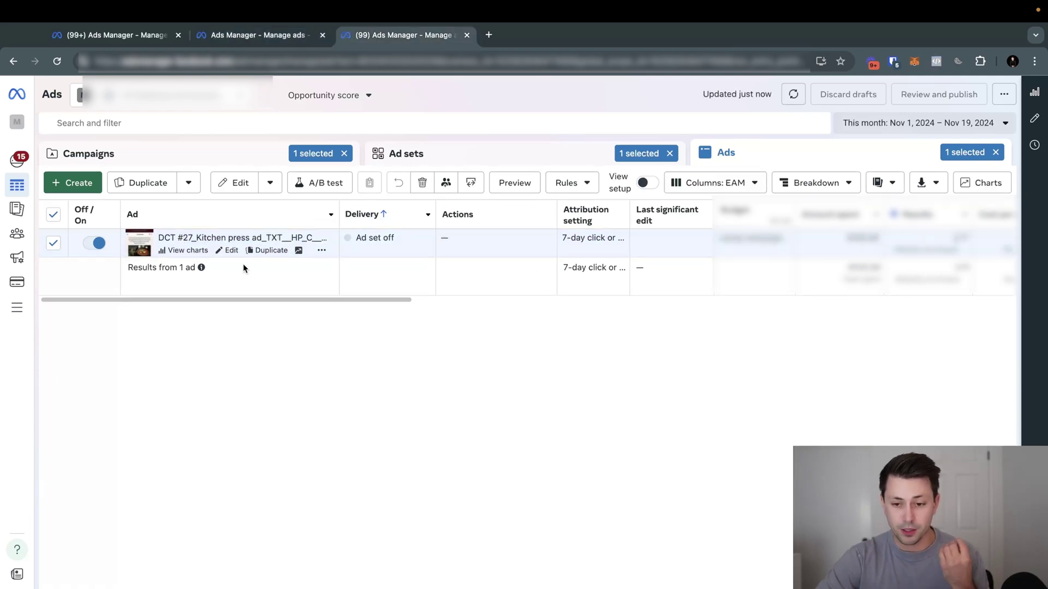
Review the DCT #27 ad's media and its ad set's Dynamic creative setting.
click(227, 251)
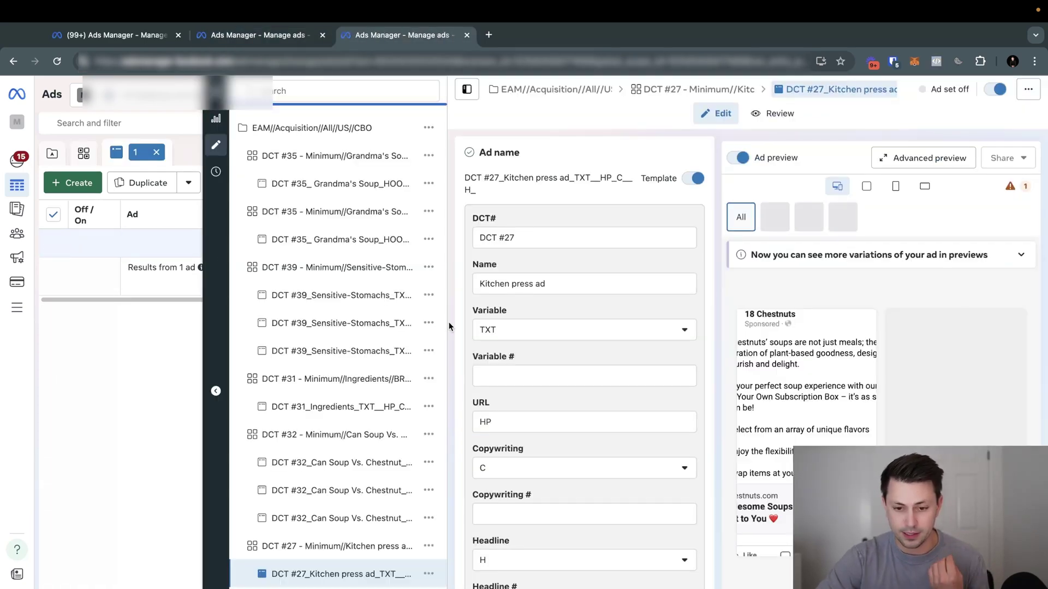
scroll(518, 495, down, 10)
scroll(519, 495, down, 8)
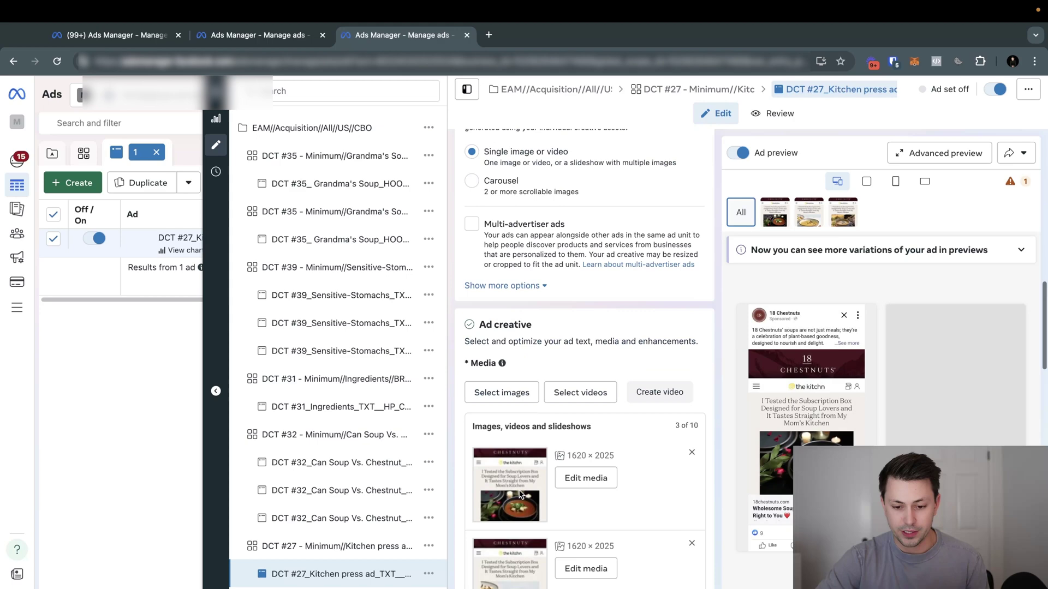
click(339, 547)
scroll(649, 486, down, 10)
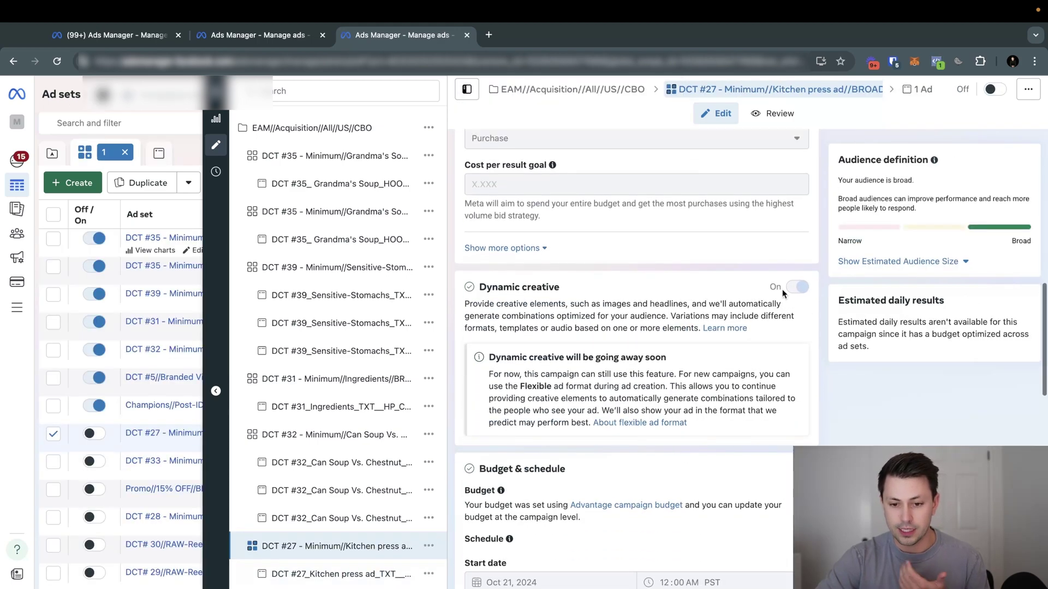
click(315, 573)
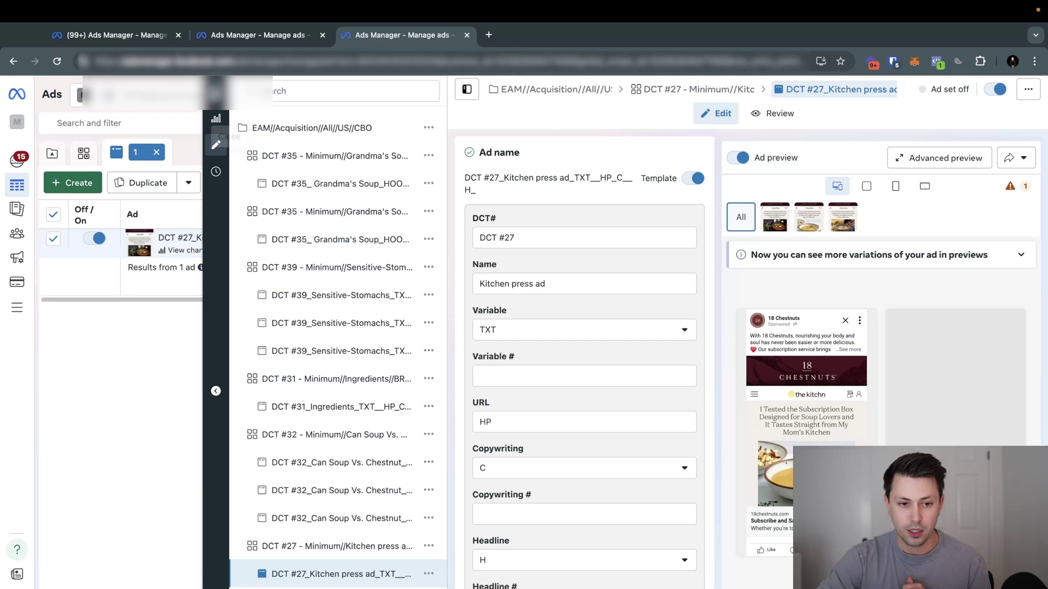
click(467, 89)
Apply an Image breakdown to show the DCT #27 ad's three image rows with spend.
click(816, 182)
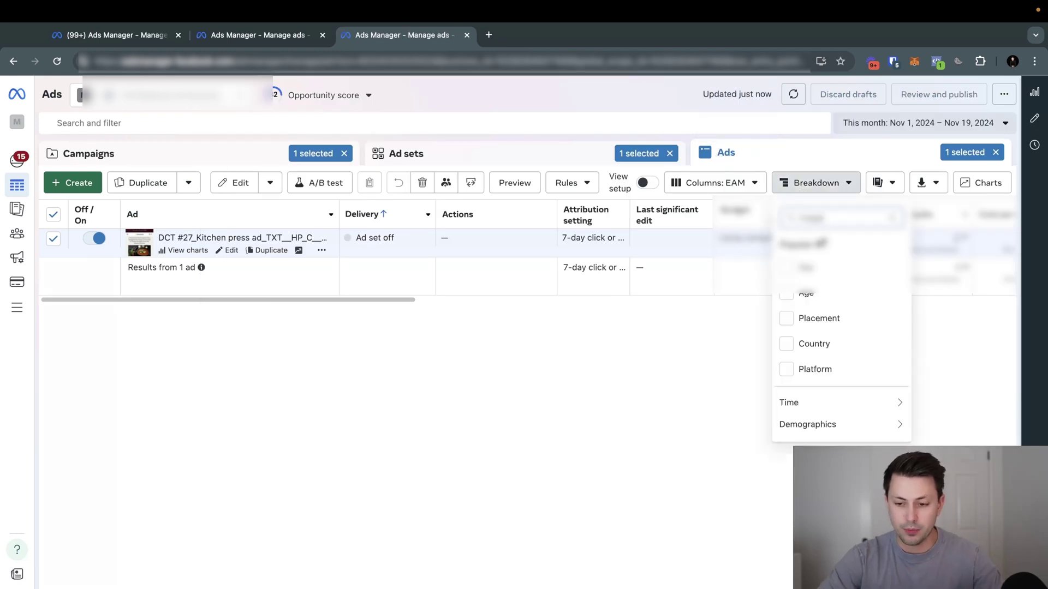
scroll(841, 327, up, 3)
click(807, 252)
click(615, 437)
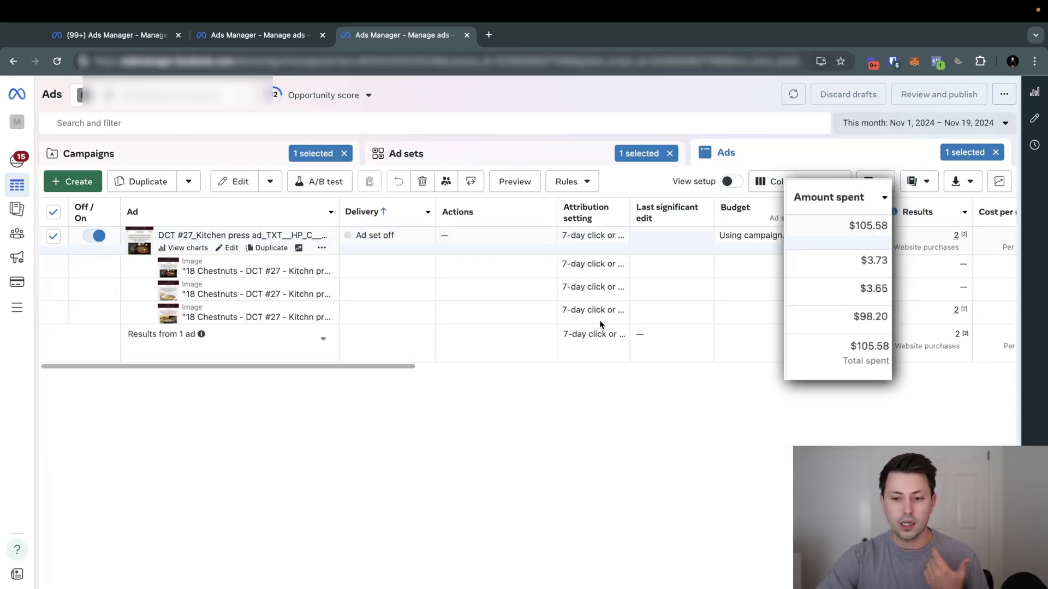